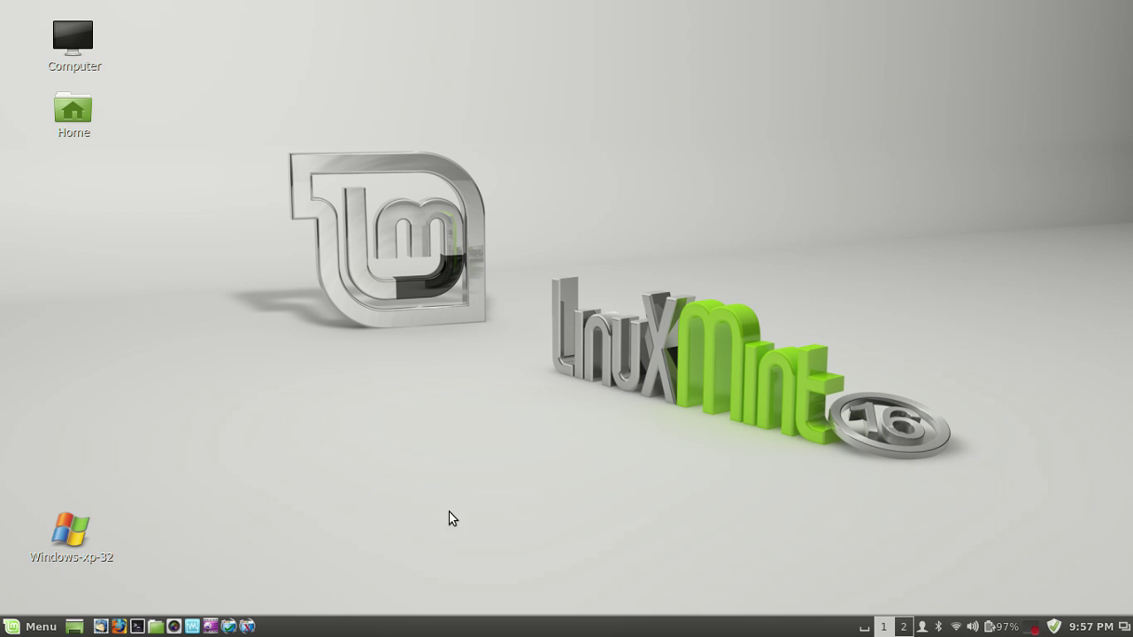
Step: Look through the Robolinux category of the application menu, including the Windows VM backup entry, and close the menu
click(247, 626)
click(31, 624)
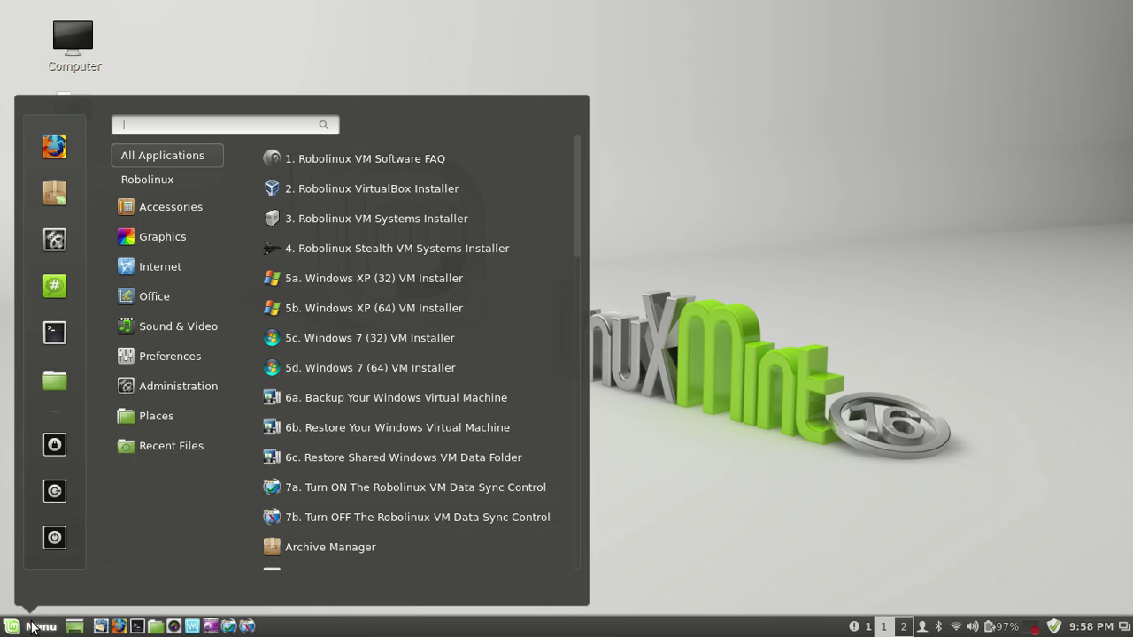
mouse_move(151, 179)
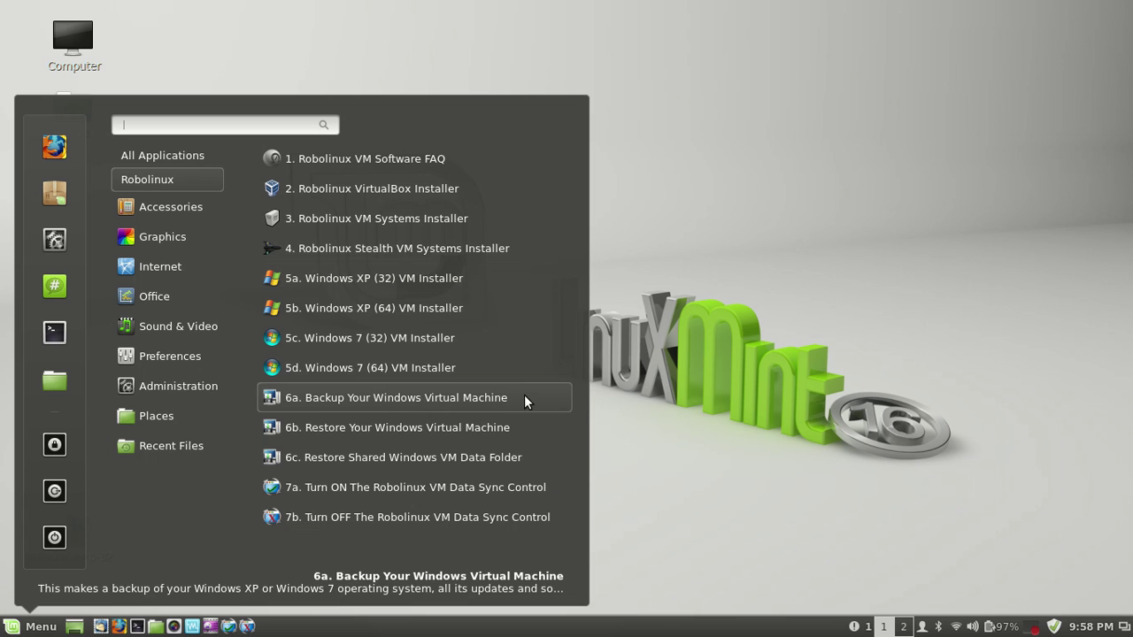
click(669, 305)
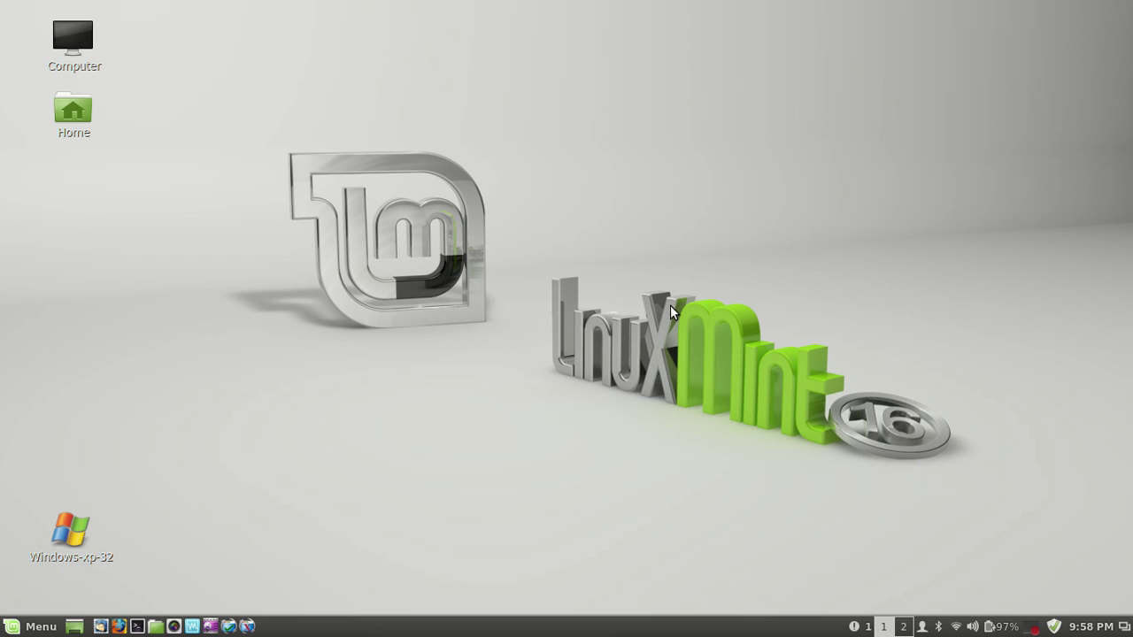
Step: Switch to the second workspace with the Windows-xp-32 virtual machine, review the running processes in Task Manager, and minimize it
click(885, 628)
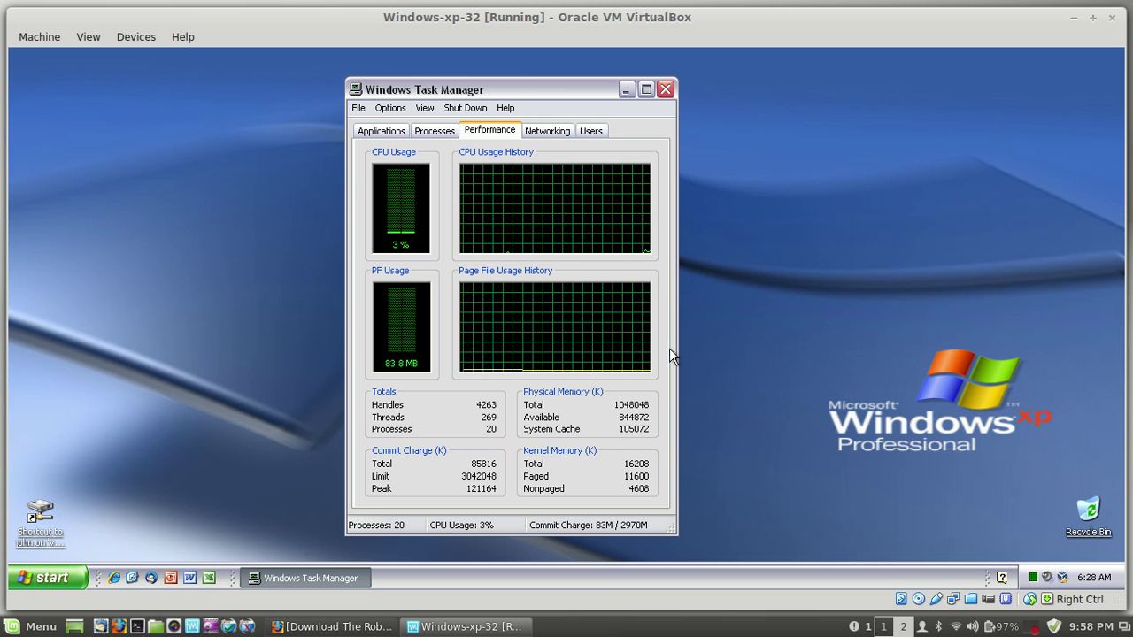
drag(518, 84, 516, 88)
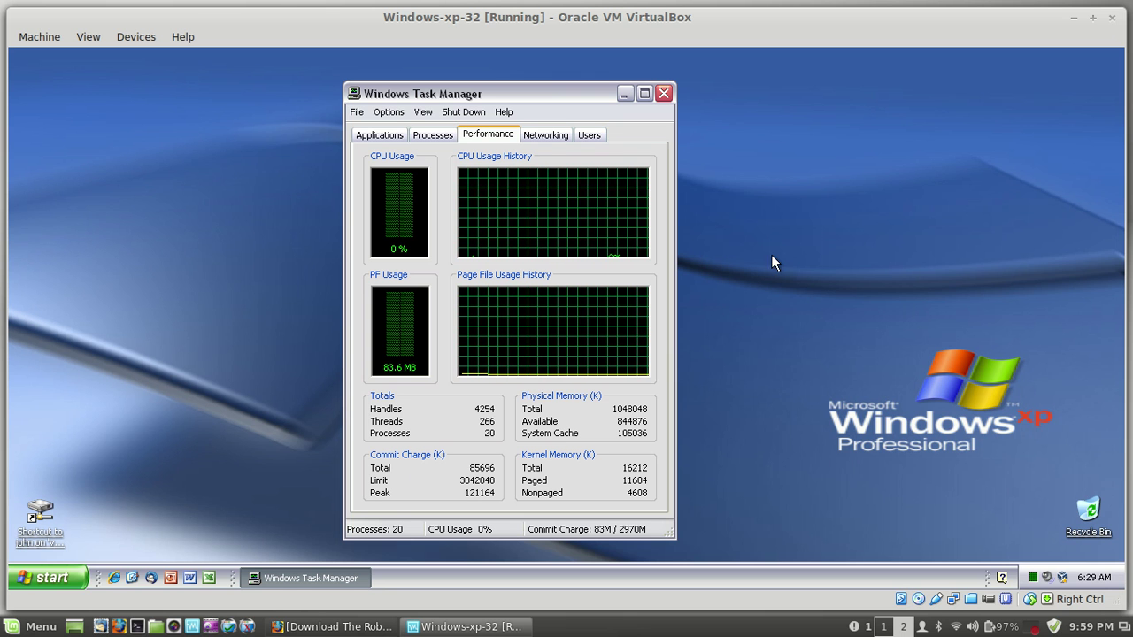
drag(526, 89, 551, 89)
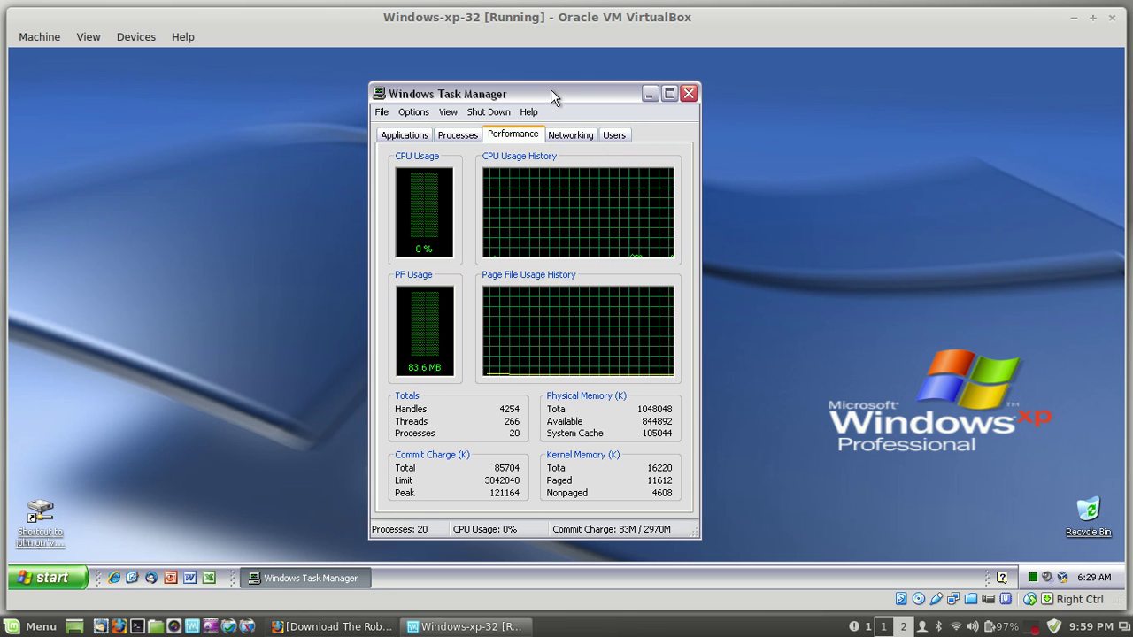
click(460, 137)
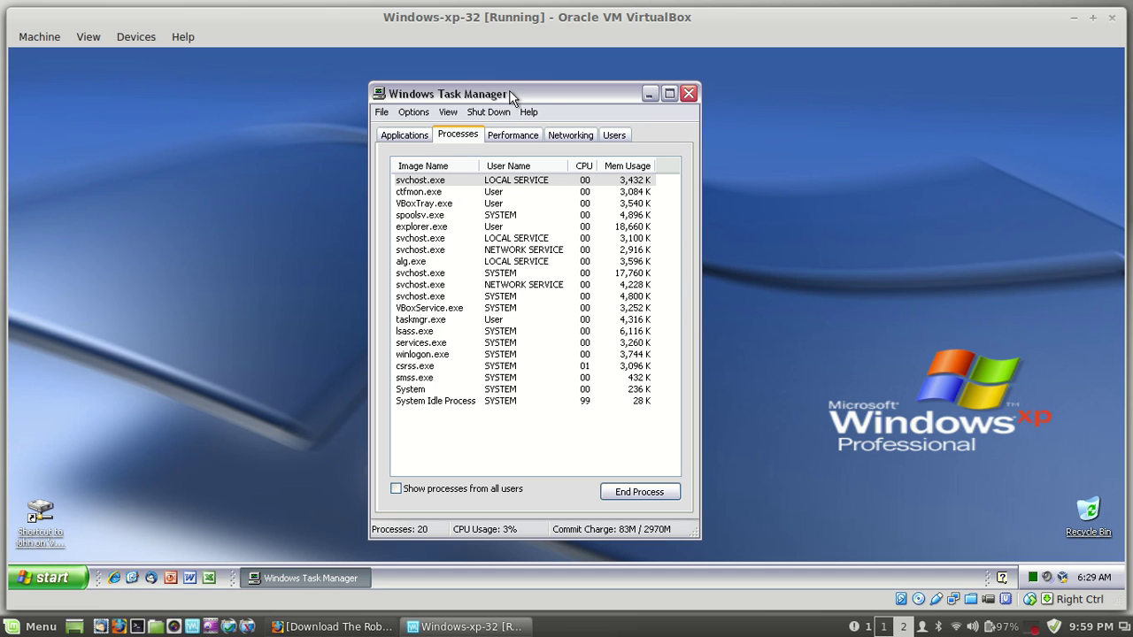
click(650, 93)
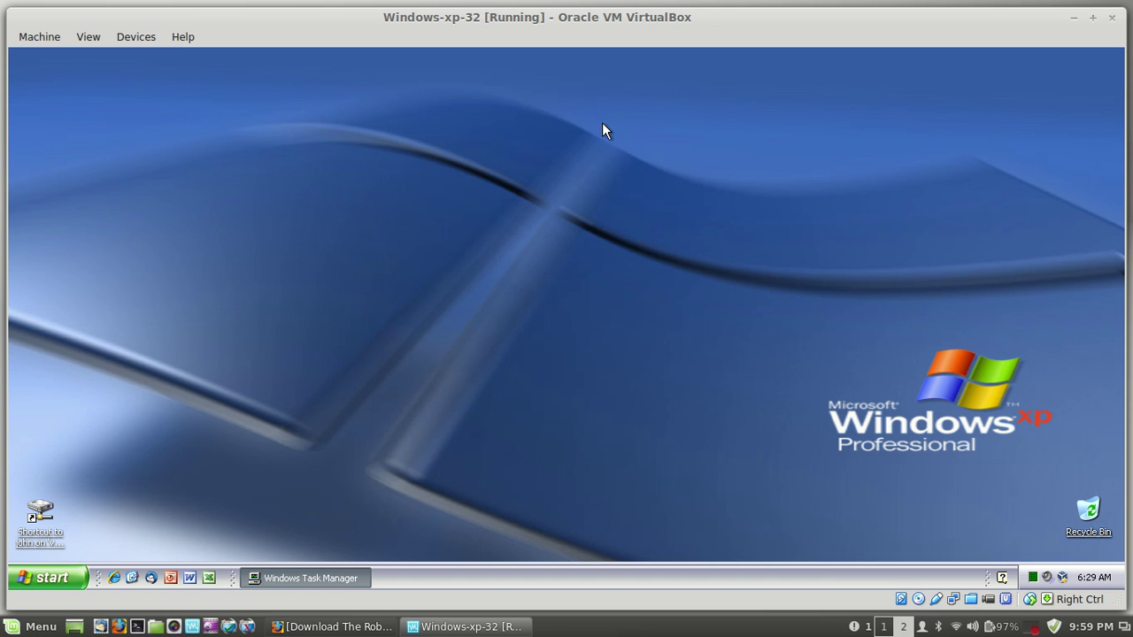
Step: In Thunderbird inside the virtual machine, list the attachments of the message "5 Known Viruses attached" and minimize the mail window
click(153, 578)
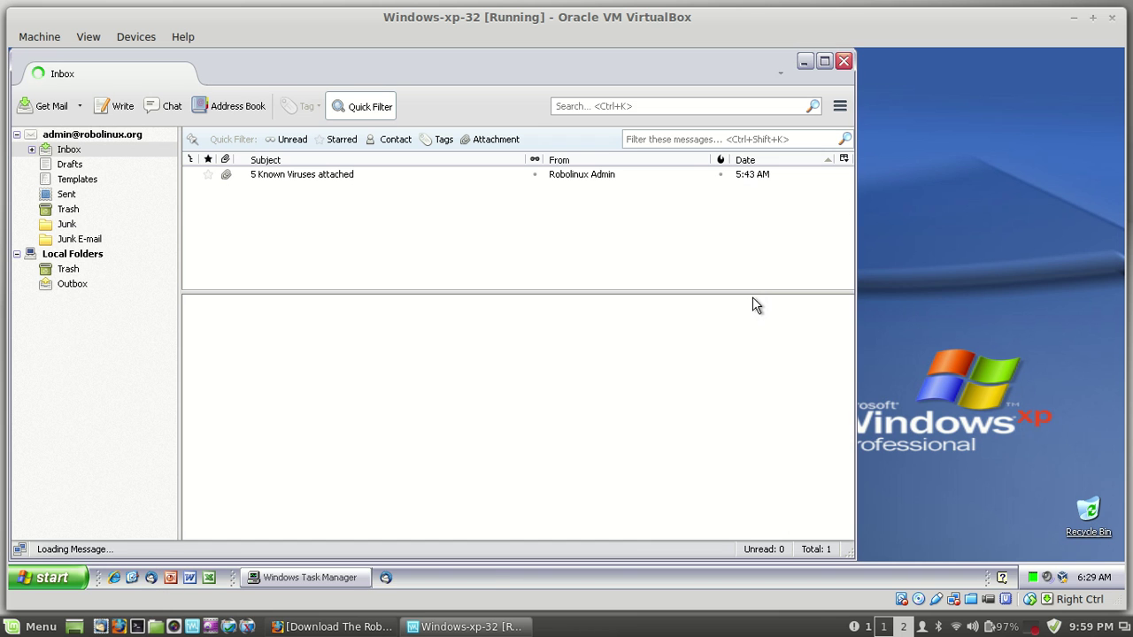
click(300, 174)
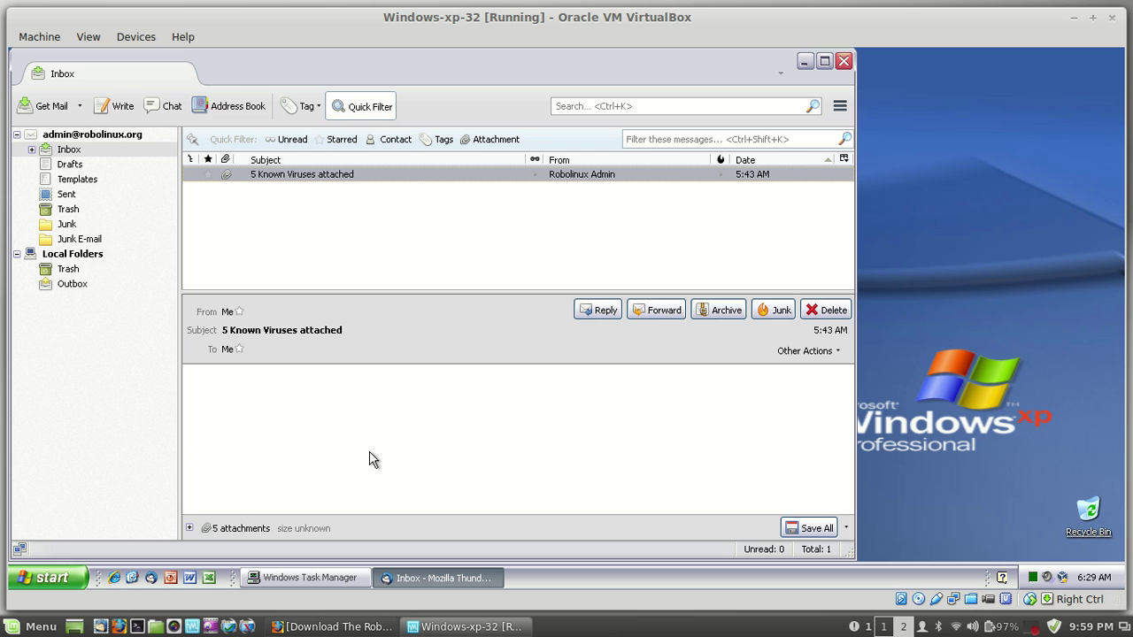
click(189, 529)
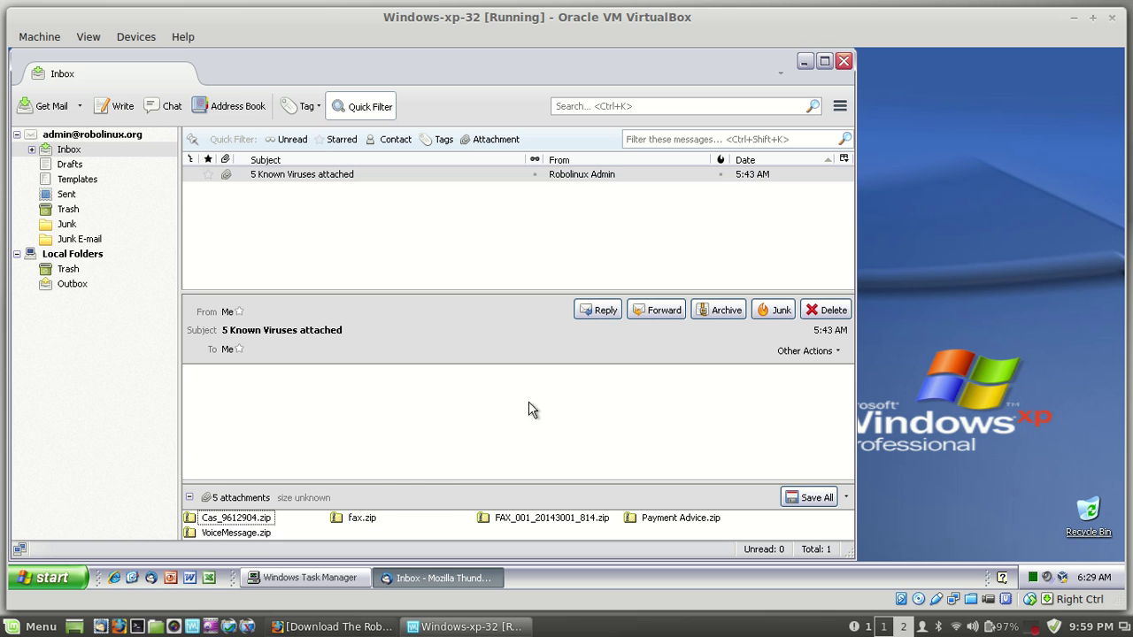
click(806, 63)
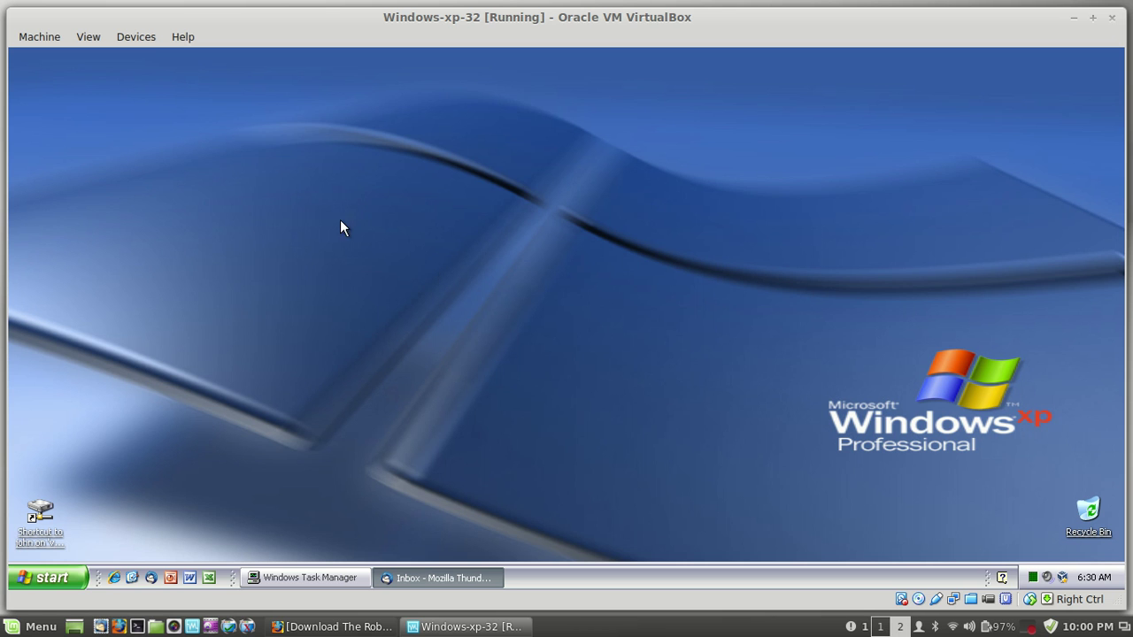
Step: Open the shared E: drive from the XP desktop and extract Cas_9612904.zip into E:\Cas_9612904, accepting the security prompt
click(35, 514)
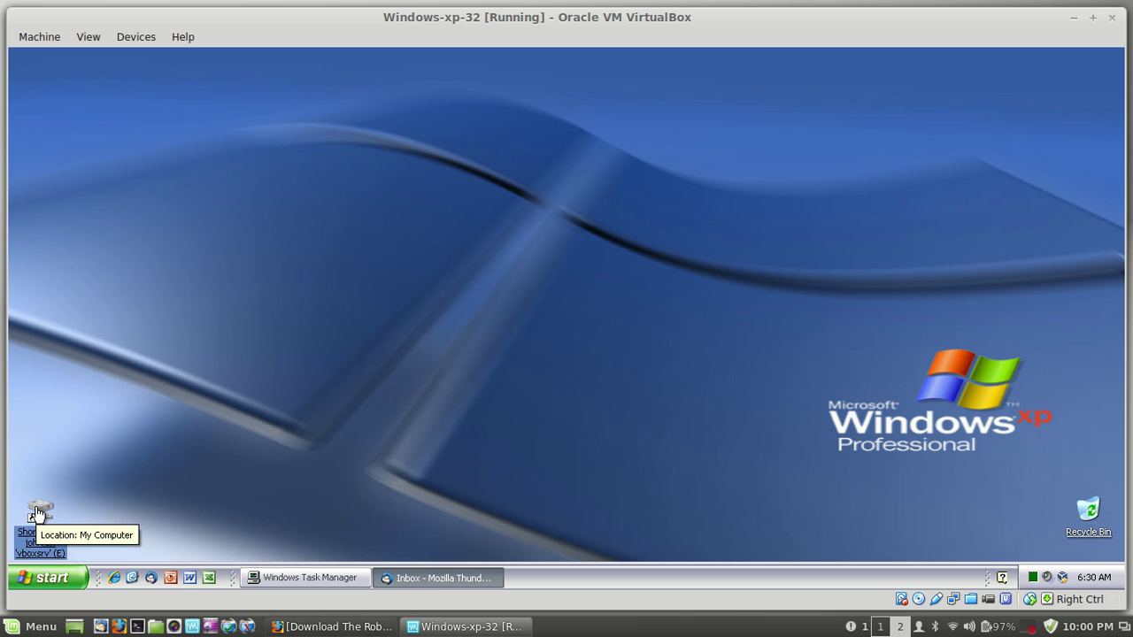
double_click(36, 514)
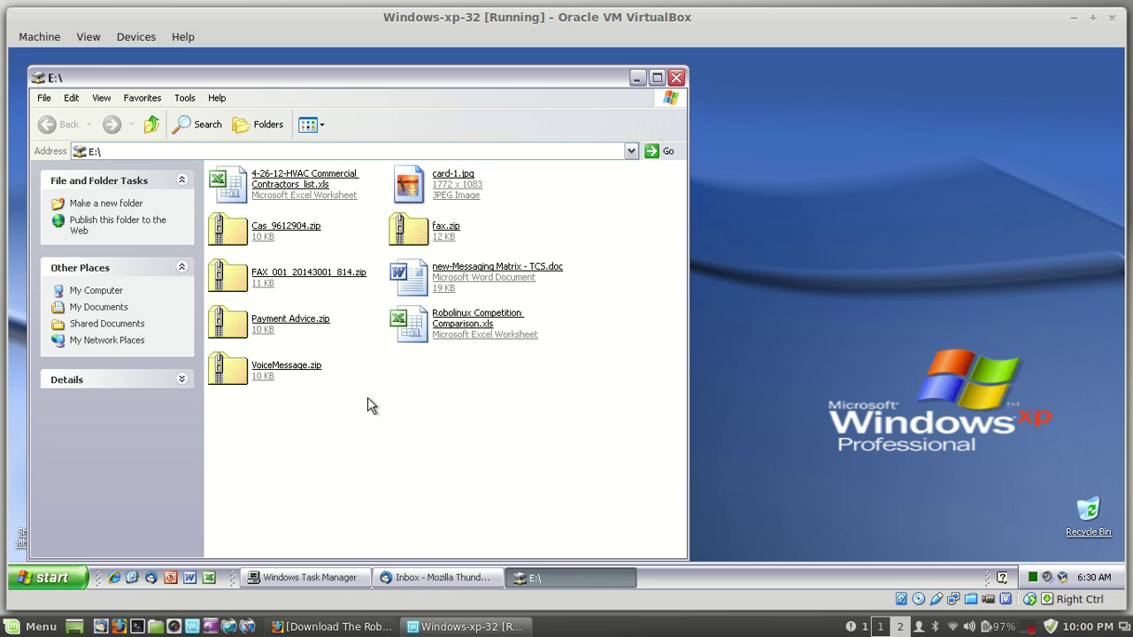
click(244, 248)
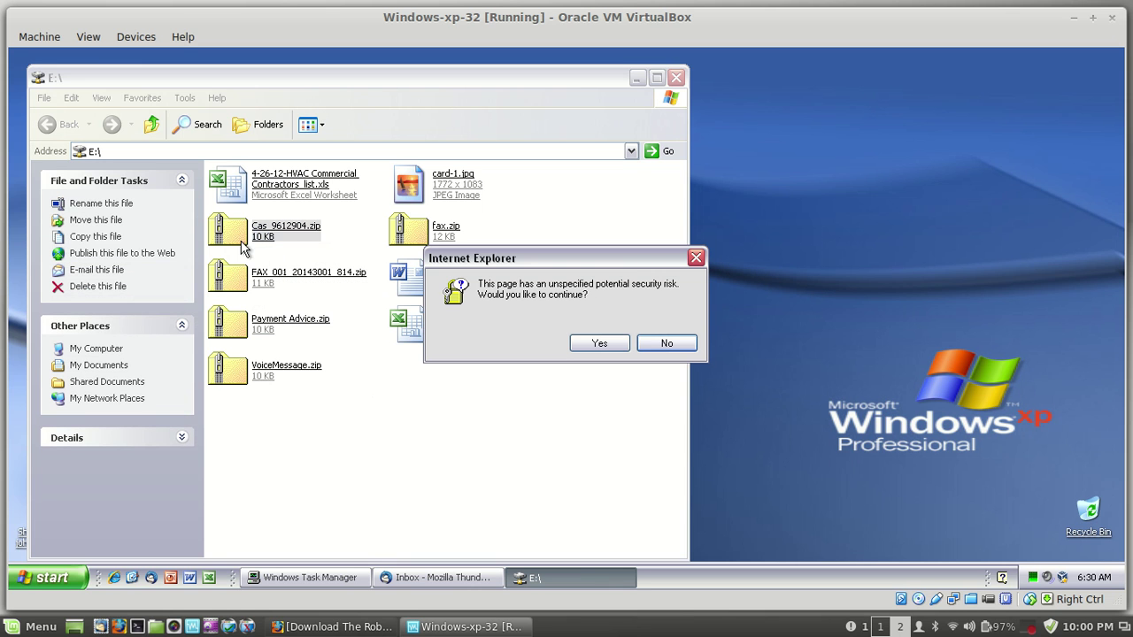
click(595, 345)
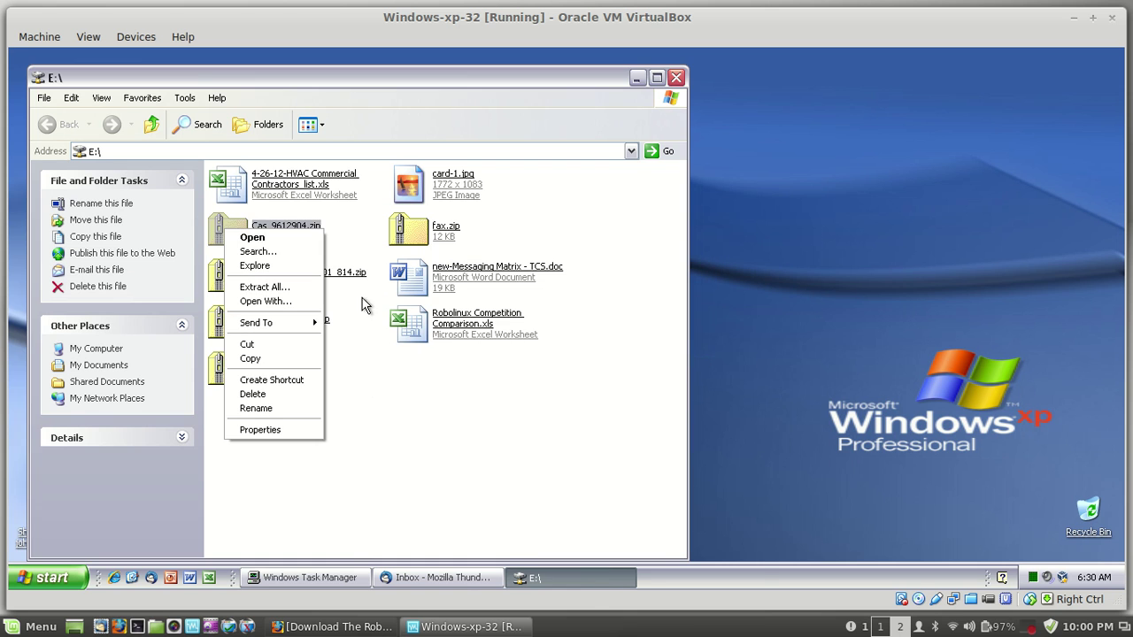
click(297, 287)
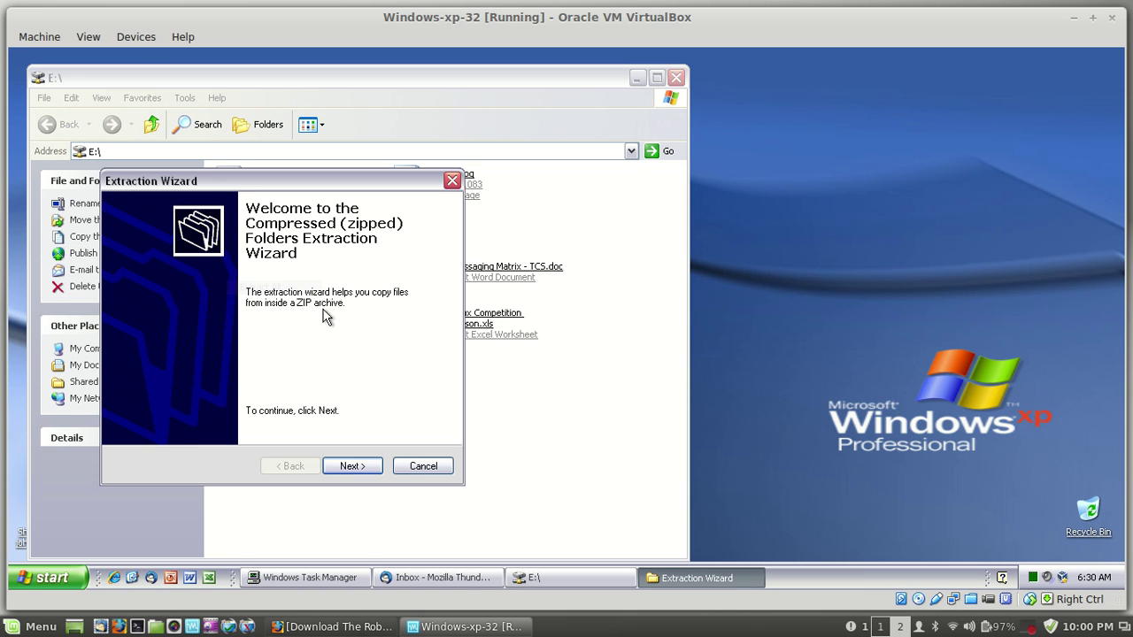
click(351, 467)
click(352, 466)
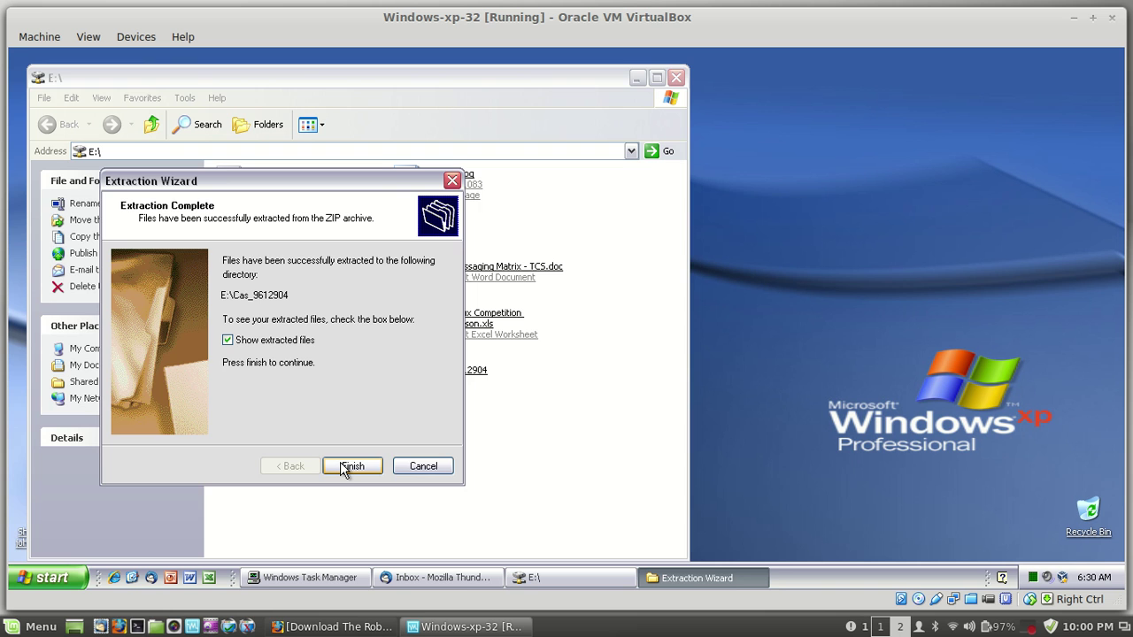
click(345, 469)
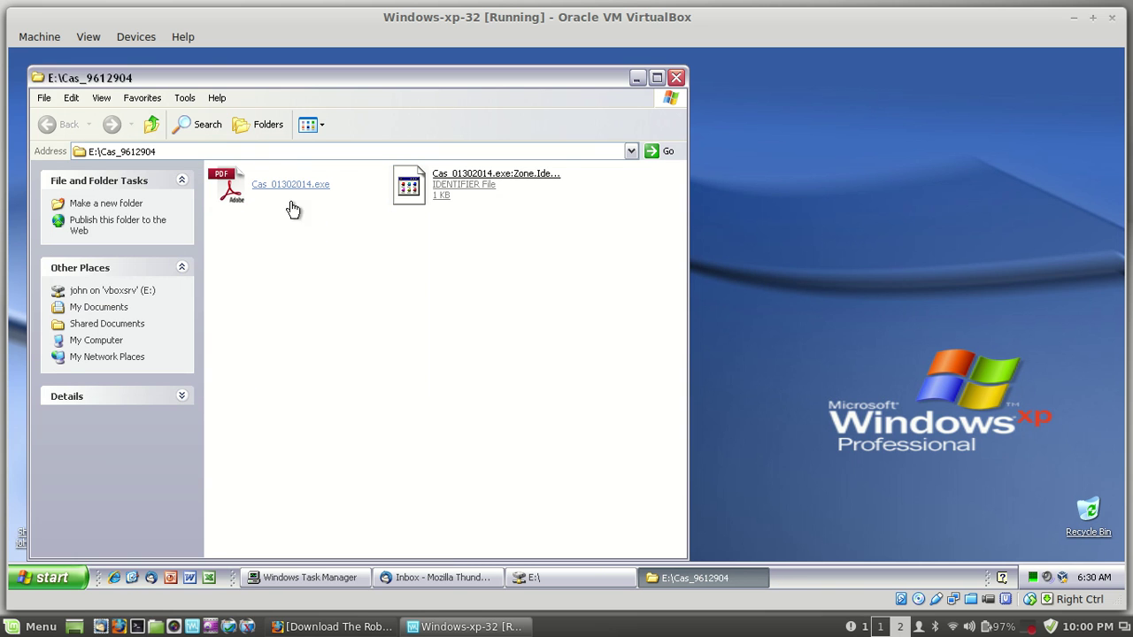
Step: Move Cas_01302014.exe from the extracted Cas_9612904 folder to the root of E: and close the folder's window
drag(369, 79, 718, 80)
drag(624, 179, 296, 443)
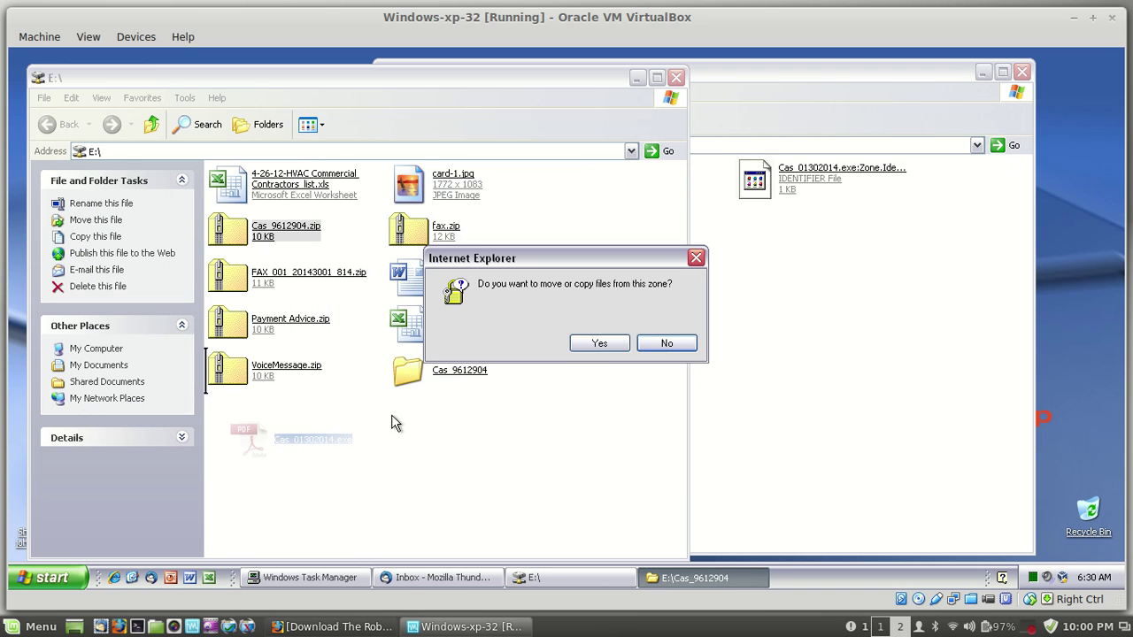
click(600, 345)
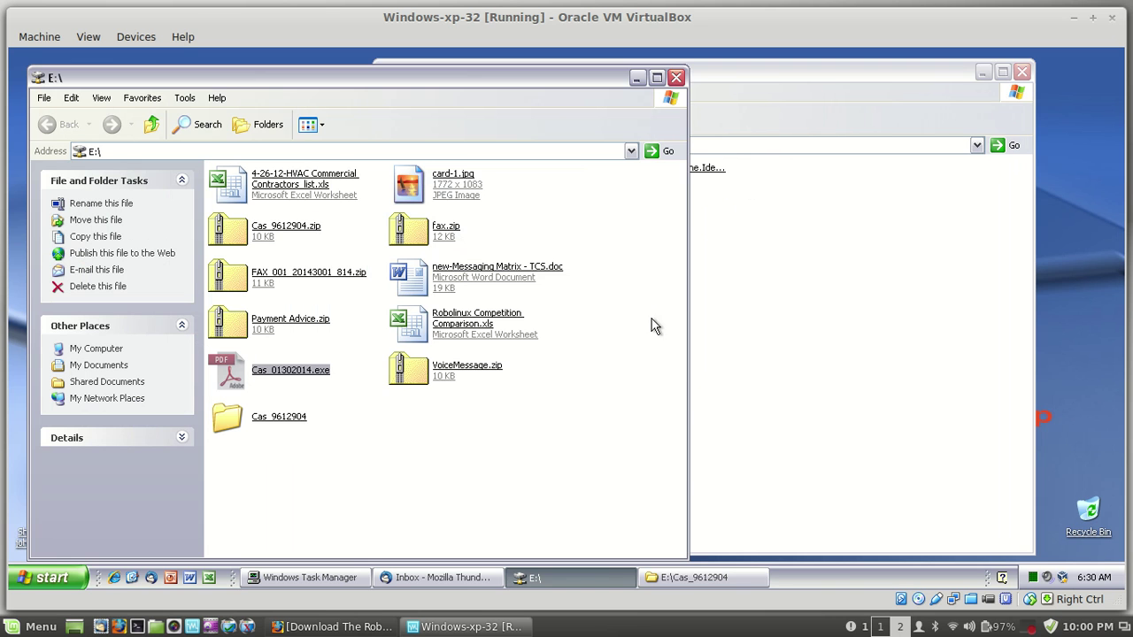
click(735, 288)
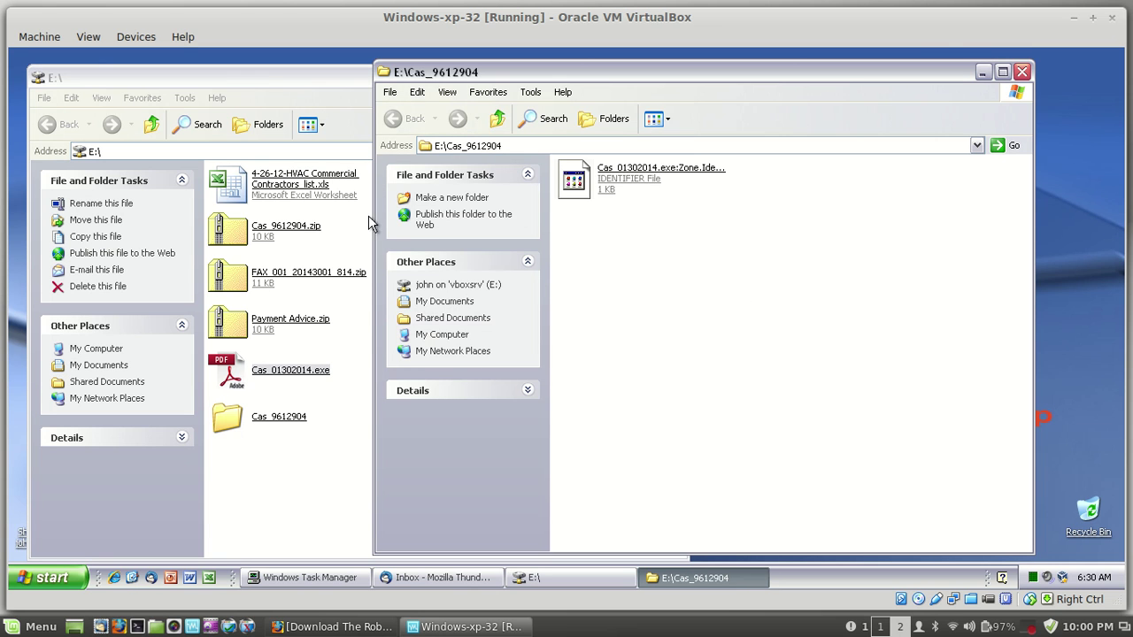
click(1021, 71)
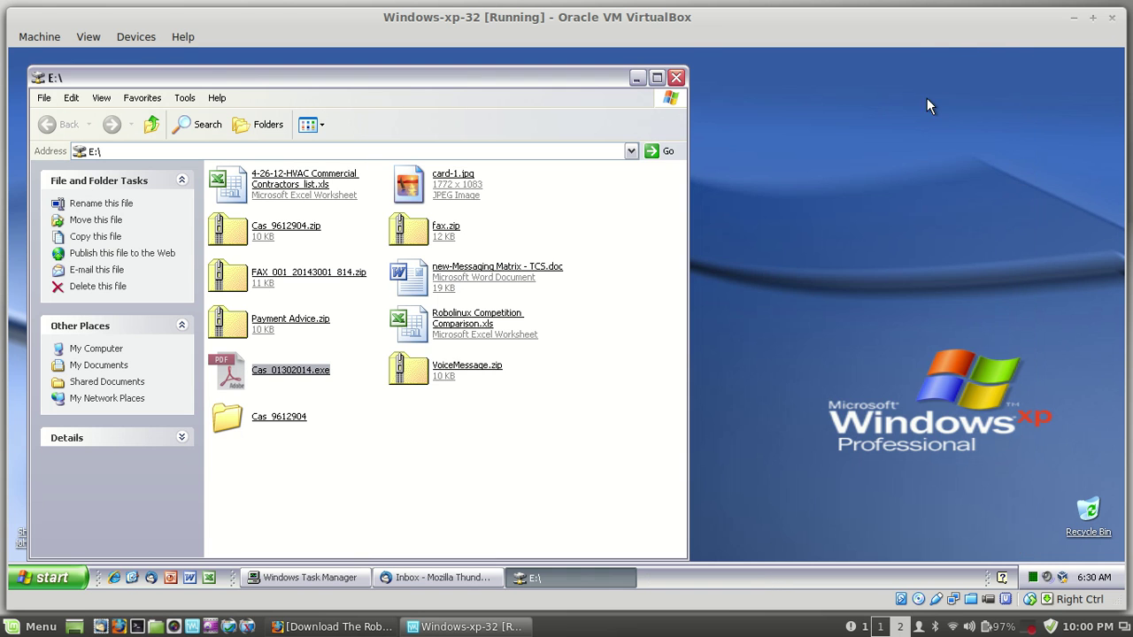
Step: Extract fax.zip on the E: drive into E:\fax and show the extracted files
click(319, 276)
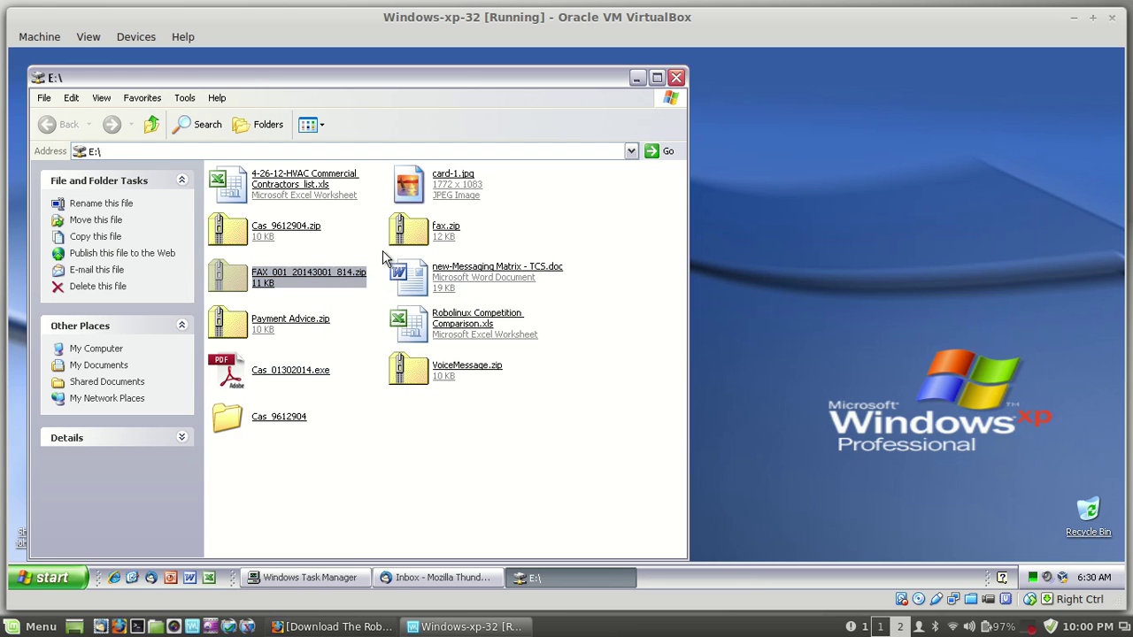
drag(386, 82, 581, 84)
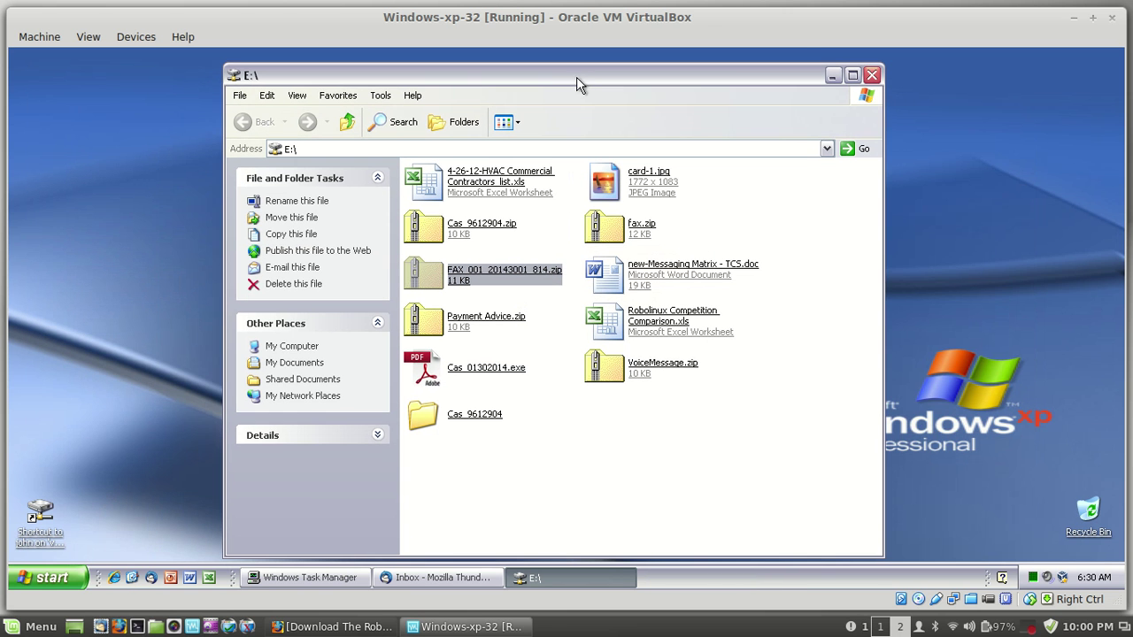
click(434, 232)
double_click(600, 228)
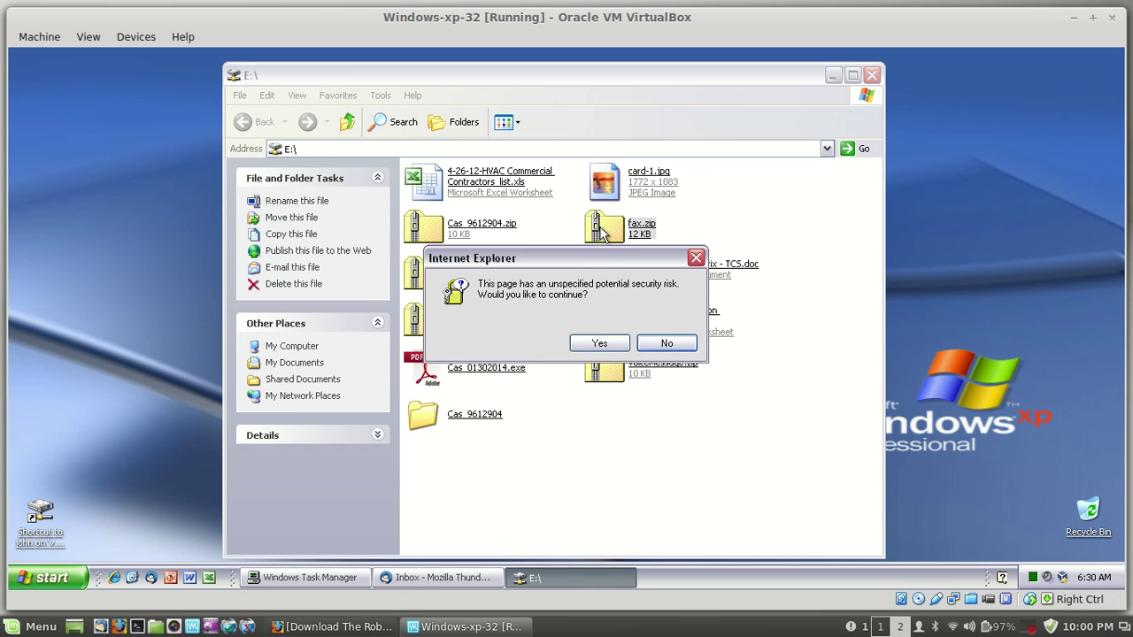
click(599, 343)
key(shift+F10)
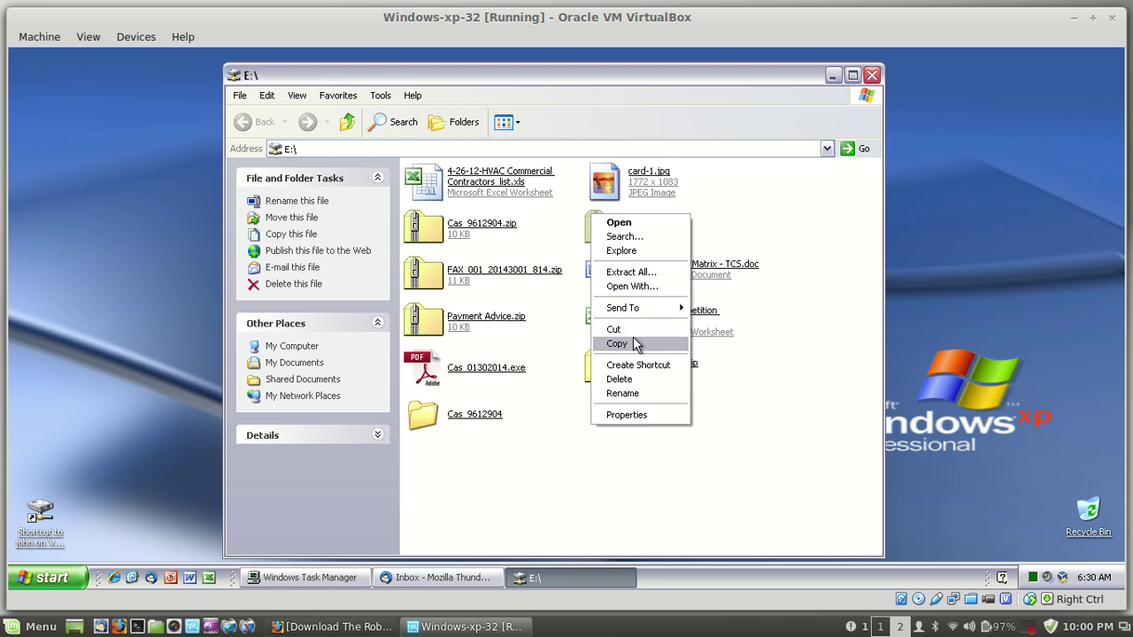
click(639, 273)
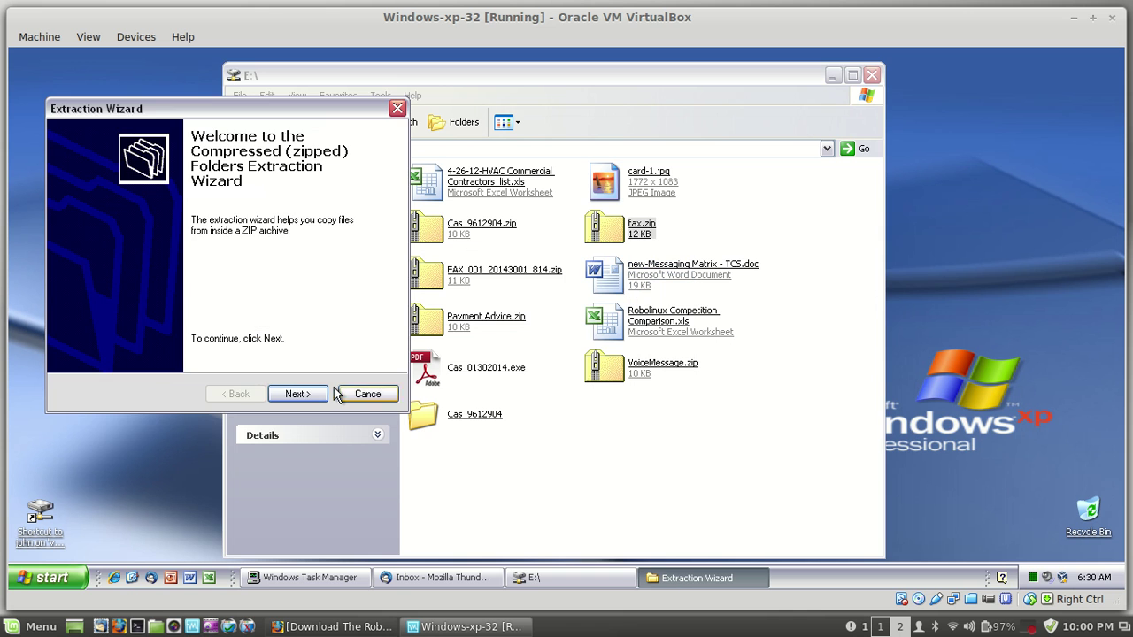
click(297, 394)
click(297, 394)
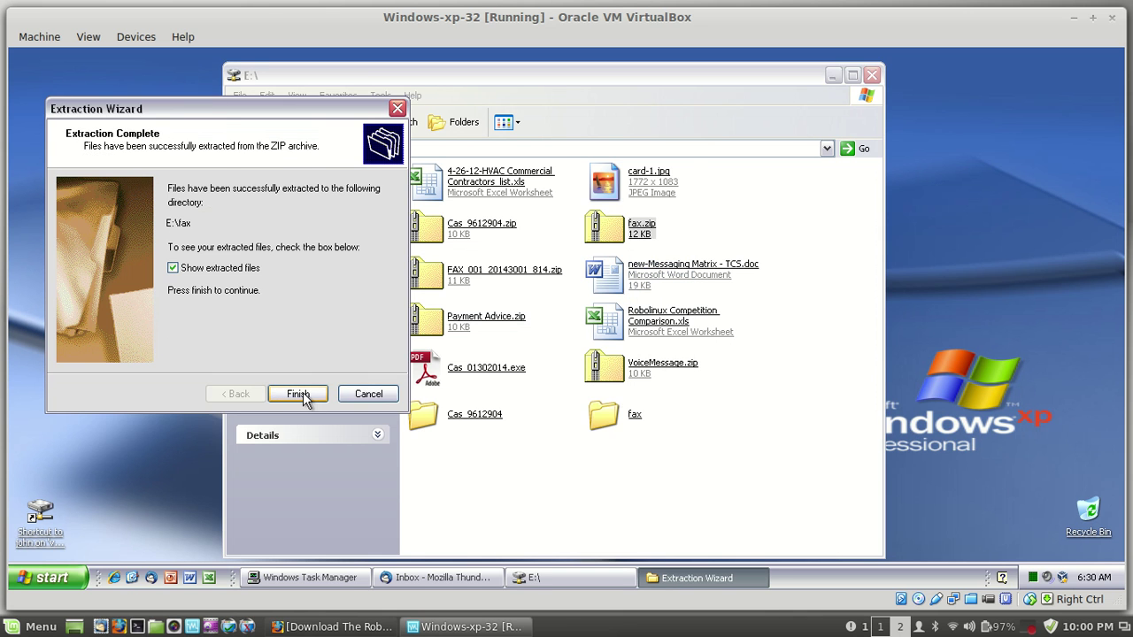
click(304, 399)
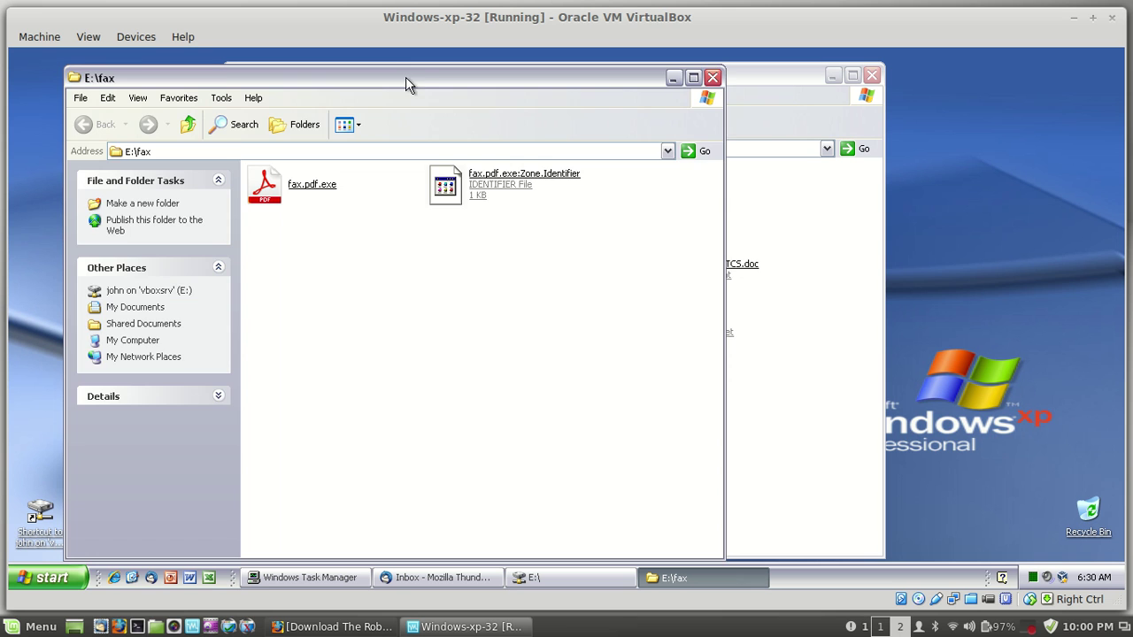
Step: Move fax.pdf.exe from the extracted fax folder to the root of E: and close the folder's window
drag(407, 84, 532, 410)
drag(432, 516, 756, 361)
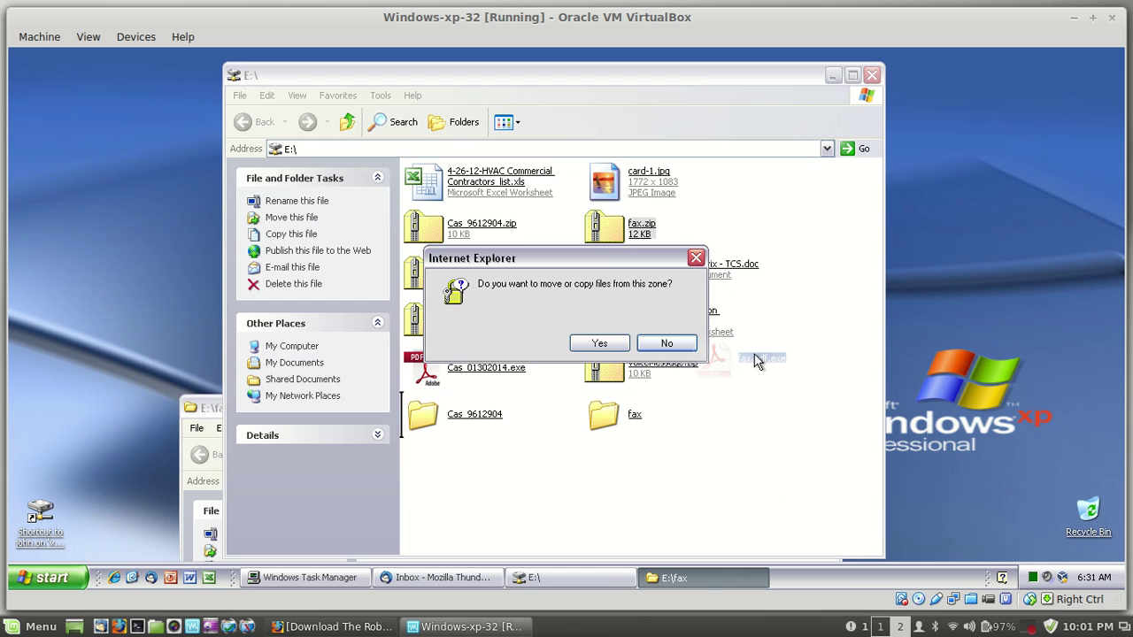
click(612, 347)
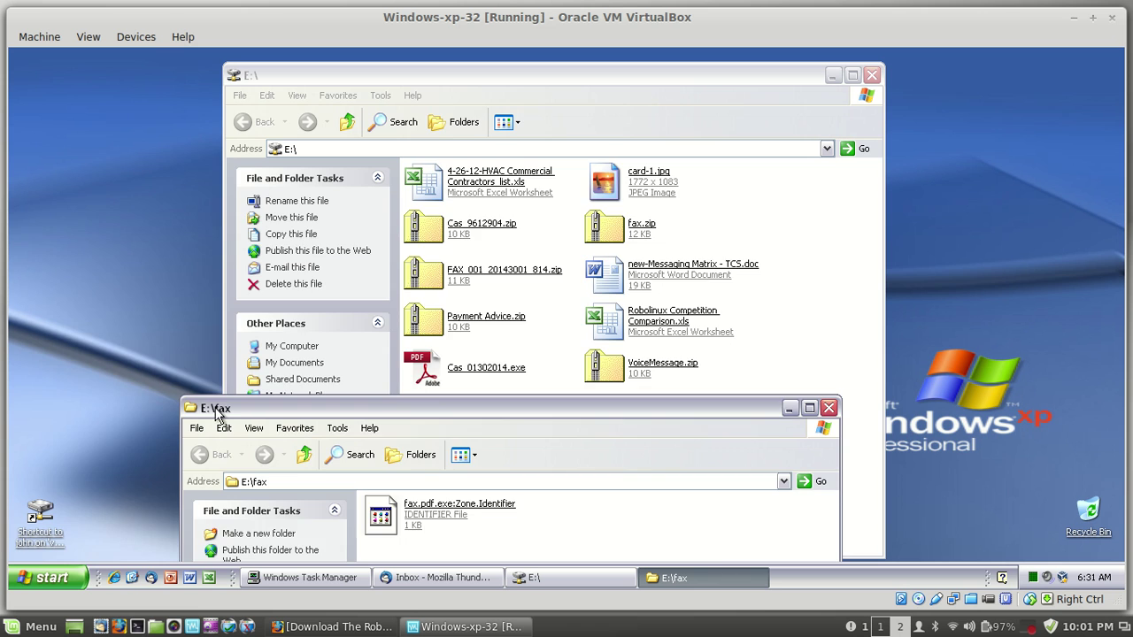
drag(215, 410, 50, 96)
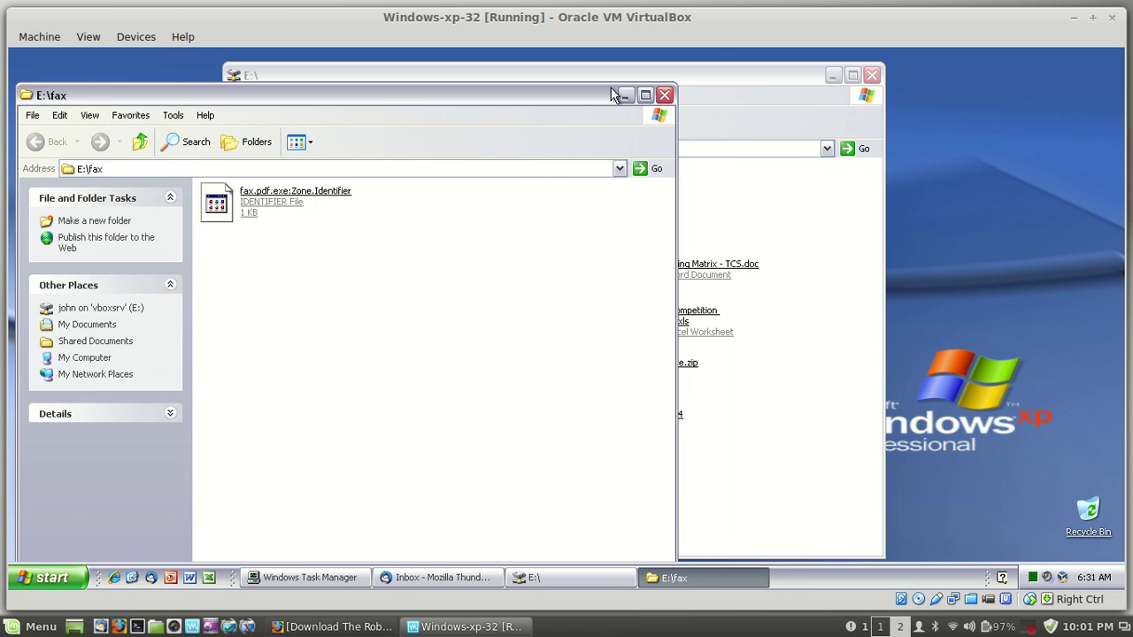
click(664, 95)
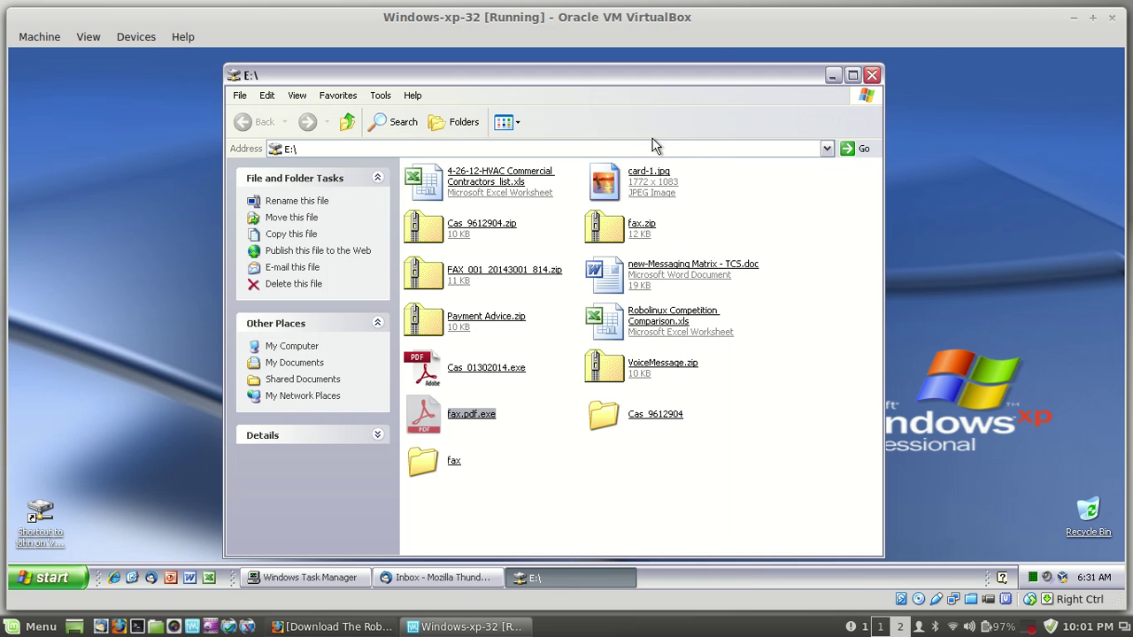
Step: Extract FAX_001_20143001_814.zip into E:\FAX_001_20143001_814, accepting the security prompts, and move the extracted FAX_001_20143001_814.exe to the root of E:
double_click(445, 270)
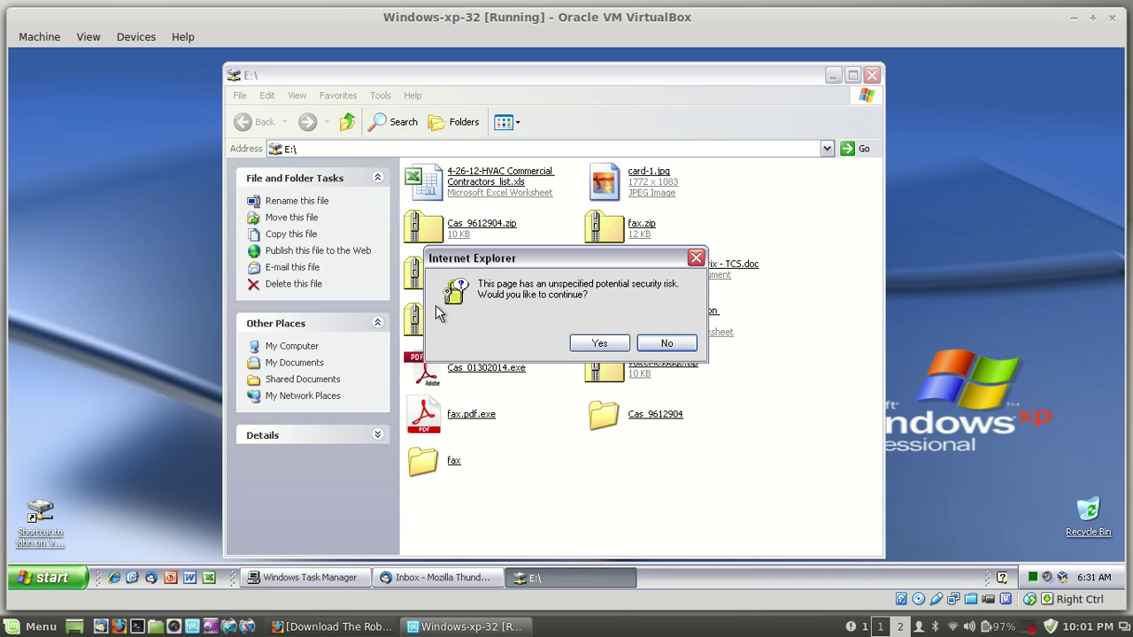
click(594, 342)
right_click(430, 271)
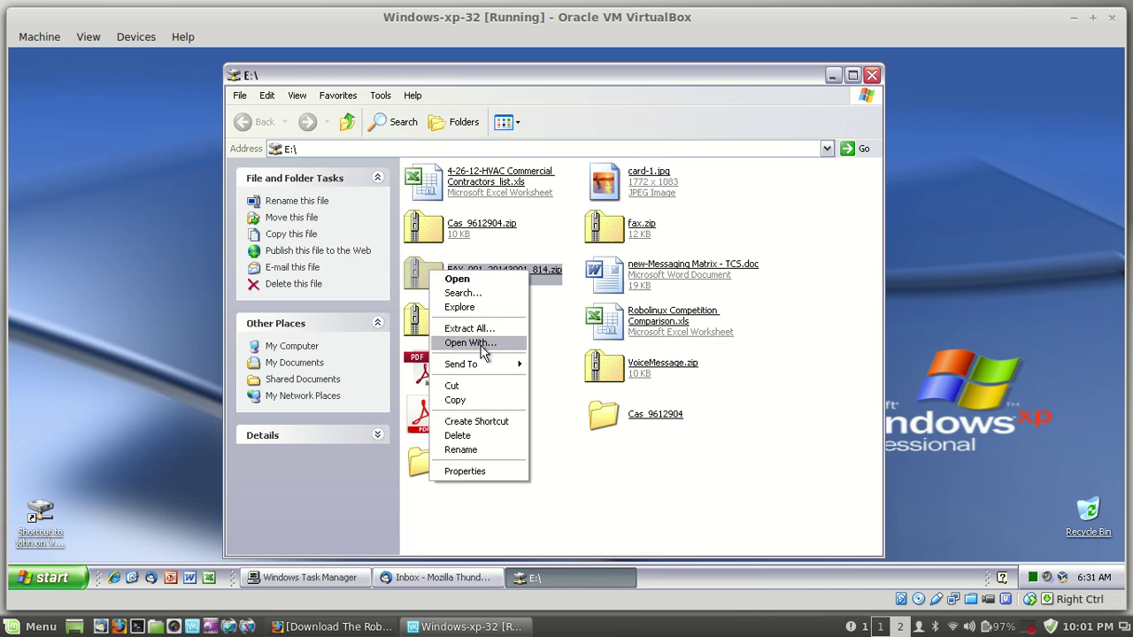
click(467, 328)
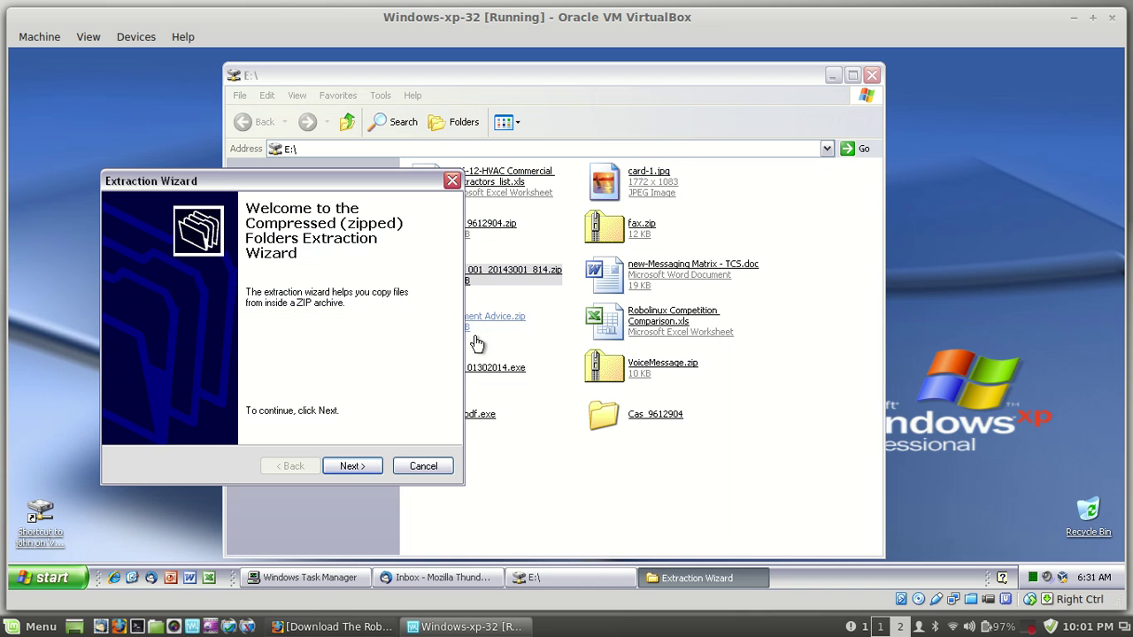
click(368, 471)
click(365, 469)
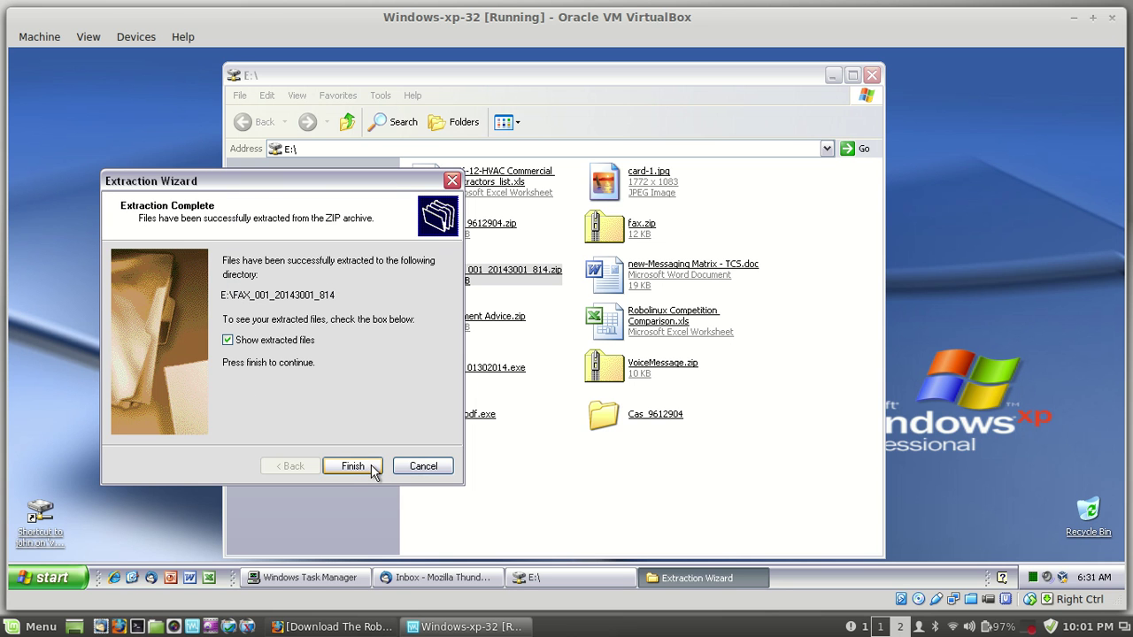
click(352, 467)
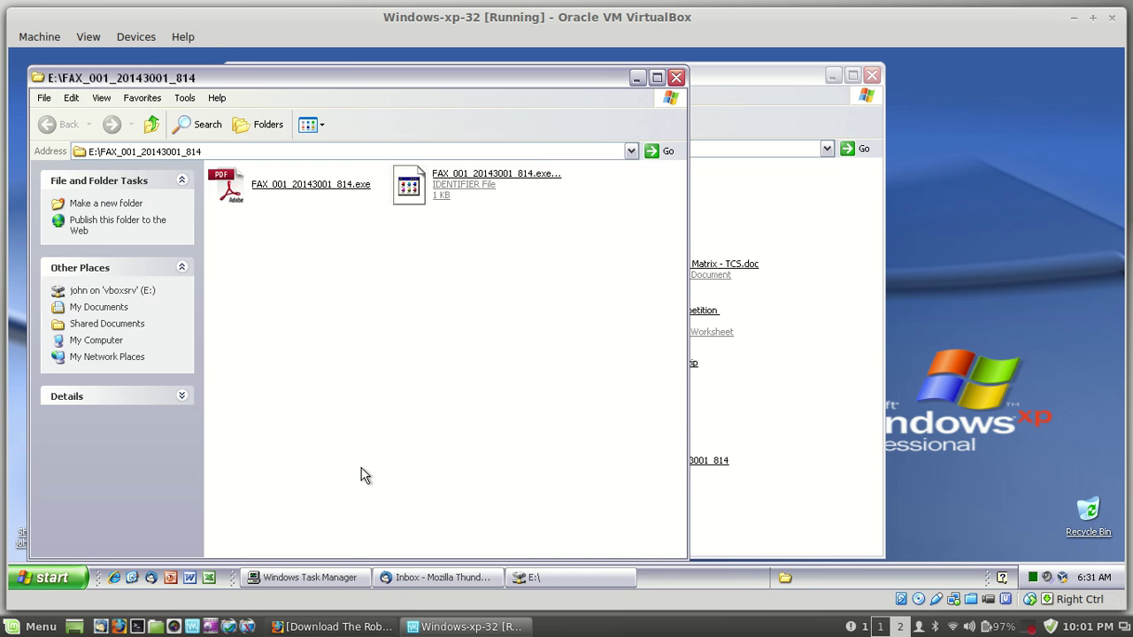
drag(319, 202, 776, 404)
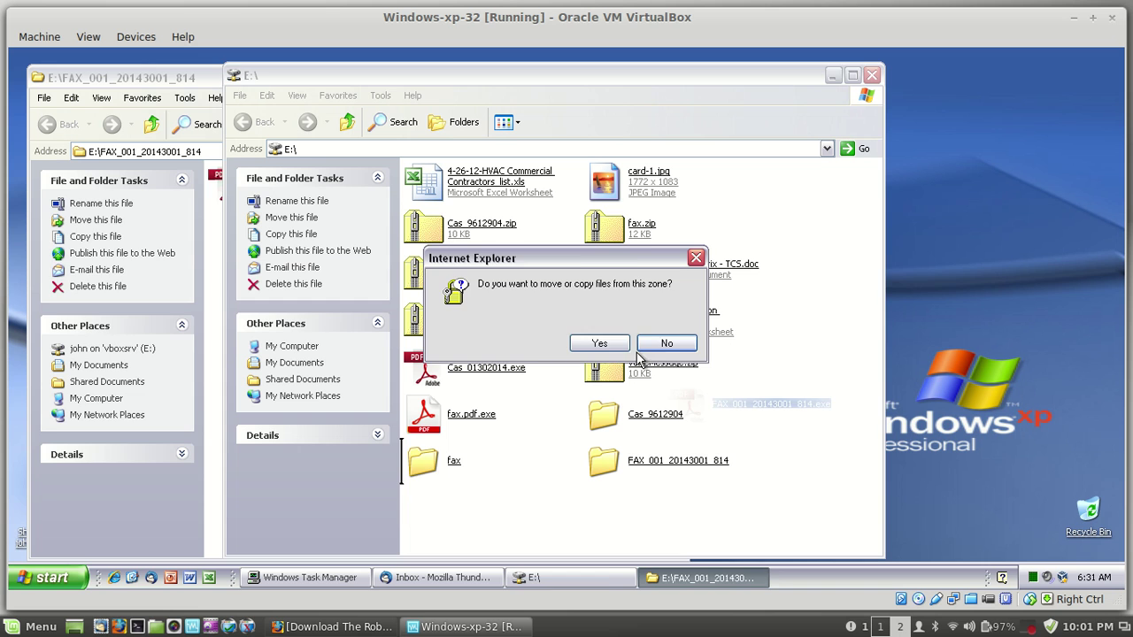
click(599, 343)
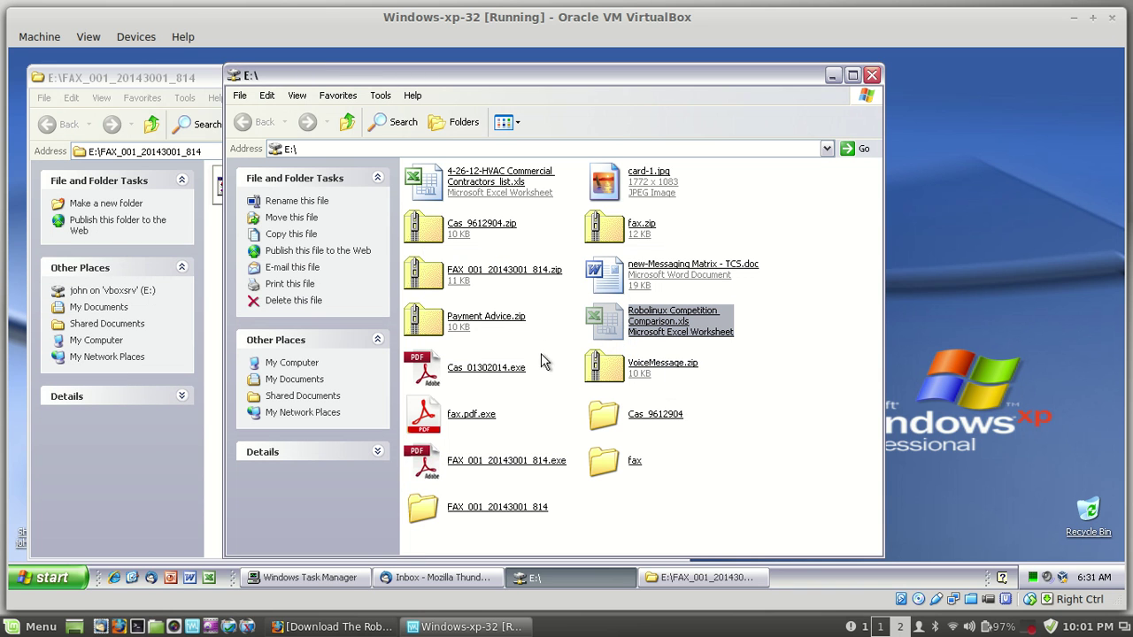
Step: Extract Payment Advice.zip into E:\Payment Advice, accepting the security prompts, and move the extracted Payment Advice.exe to the root of E:
click(427, 324)
right_click(427, 324)
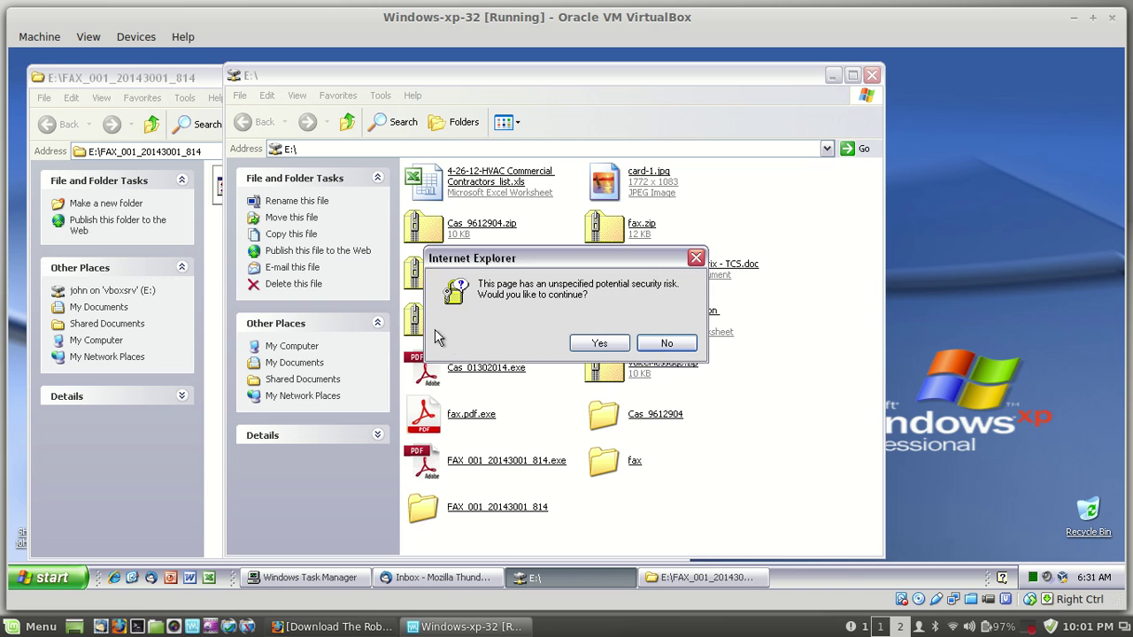
click(588, 341)
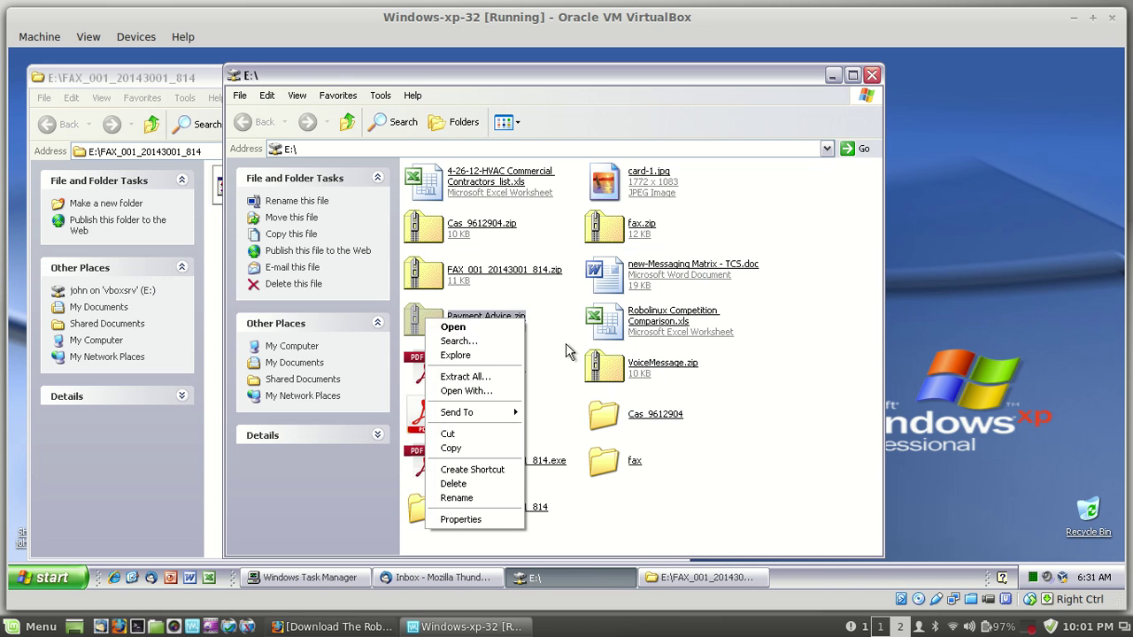
click(489, 376)
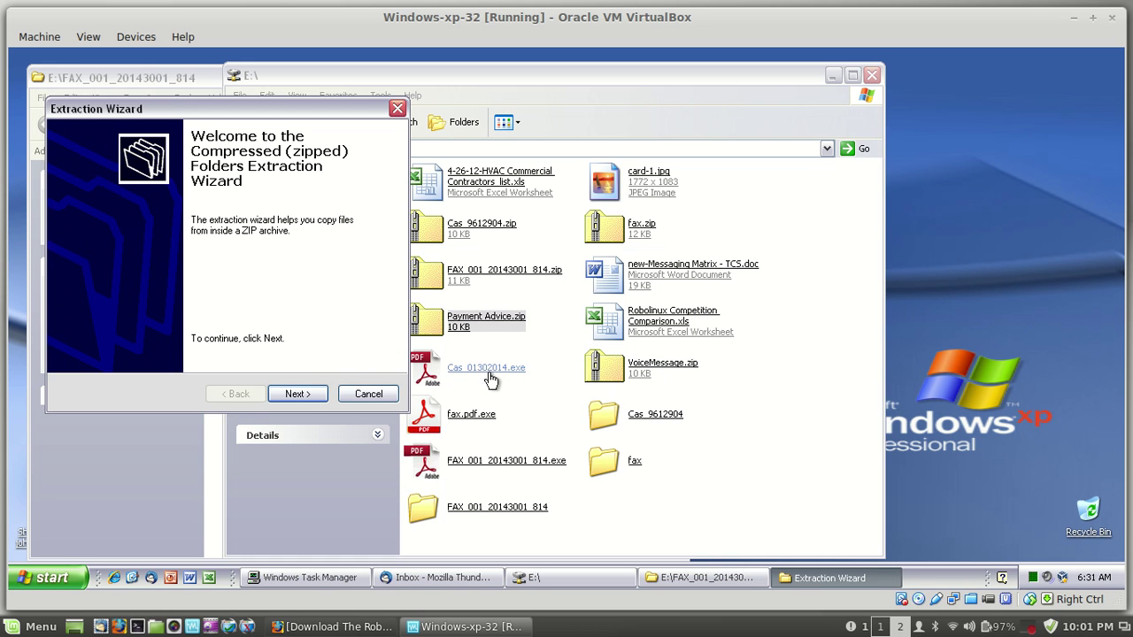
click(299, 393)
click(308, 394)
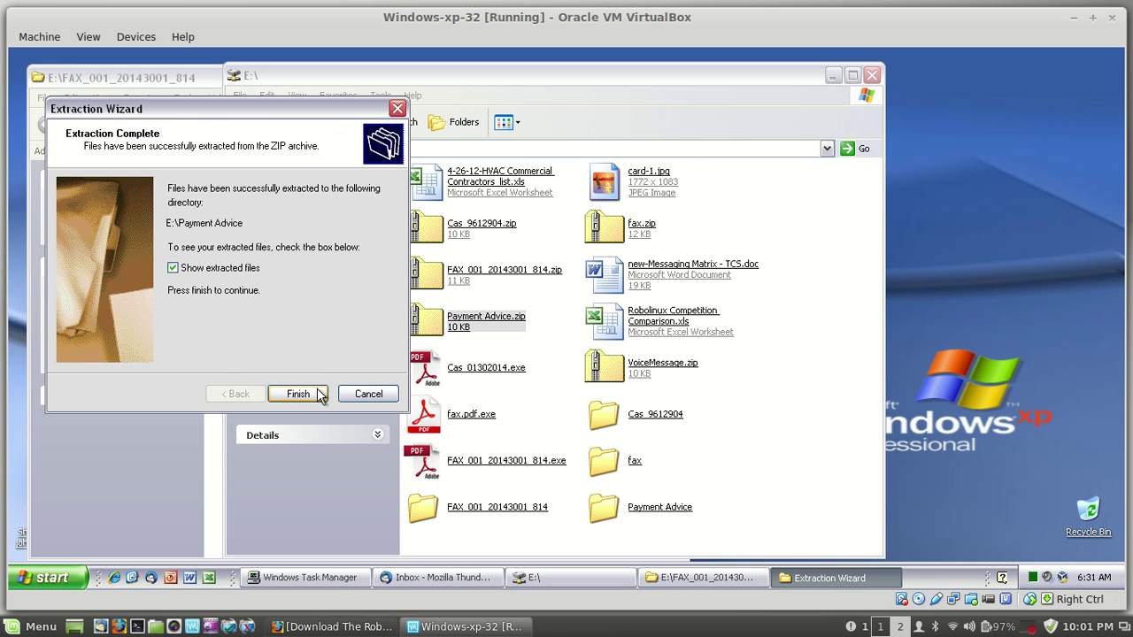
click(302, 393)
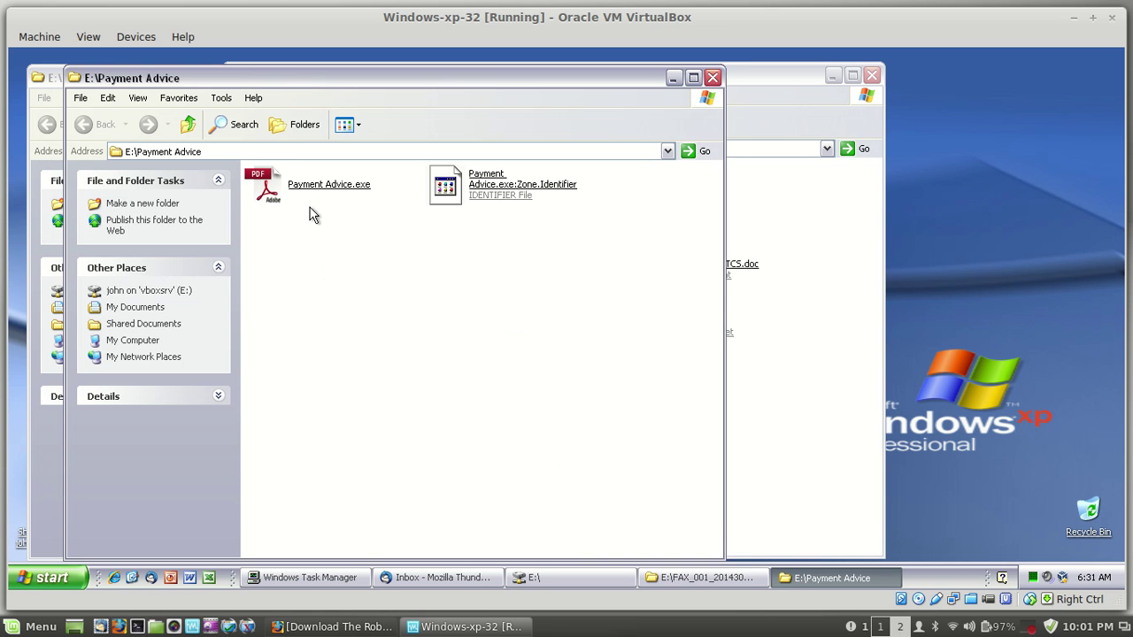
drag(315, 185, 811, 404)
click(611, 347)
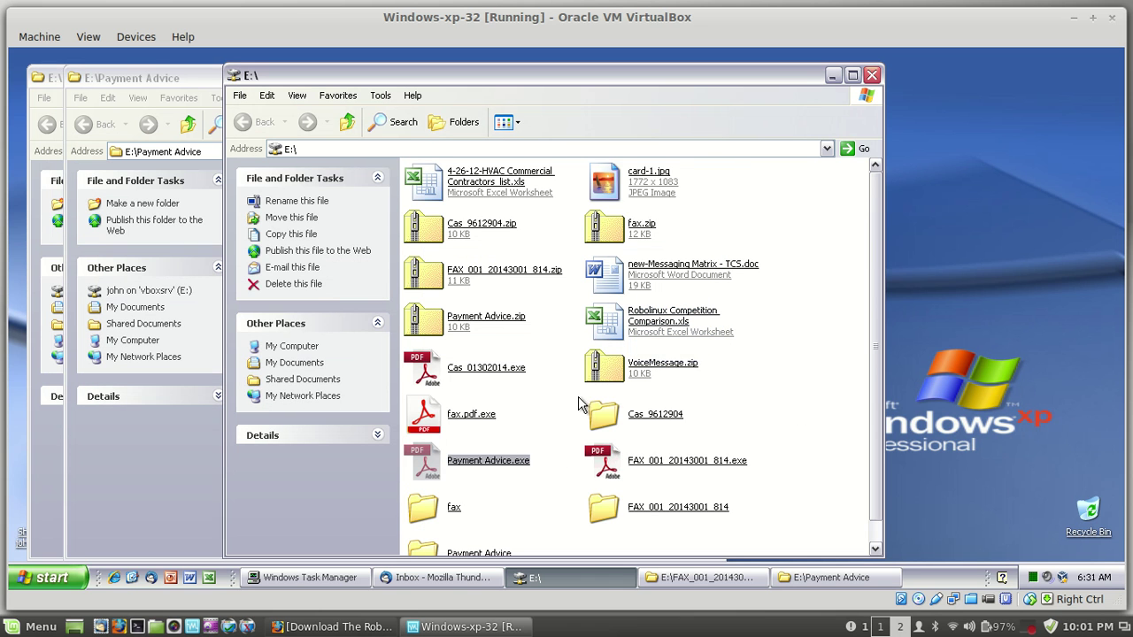
Step: Extract VoiceMessage.zip into E:\VoiceMessage and move the extracted VoiceMessage.exe to the root of E:
scroll(566, 409, down, 1)
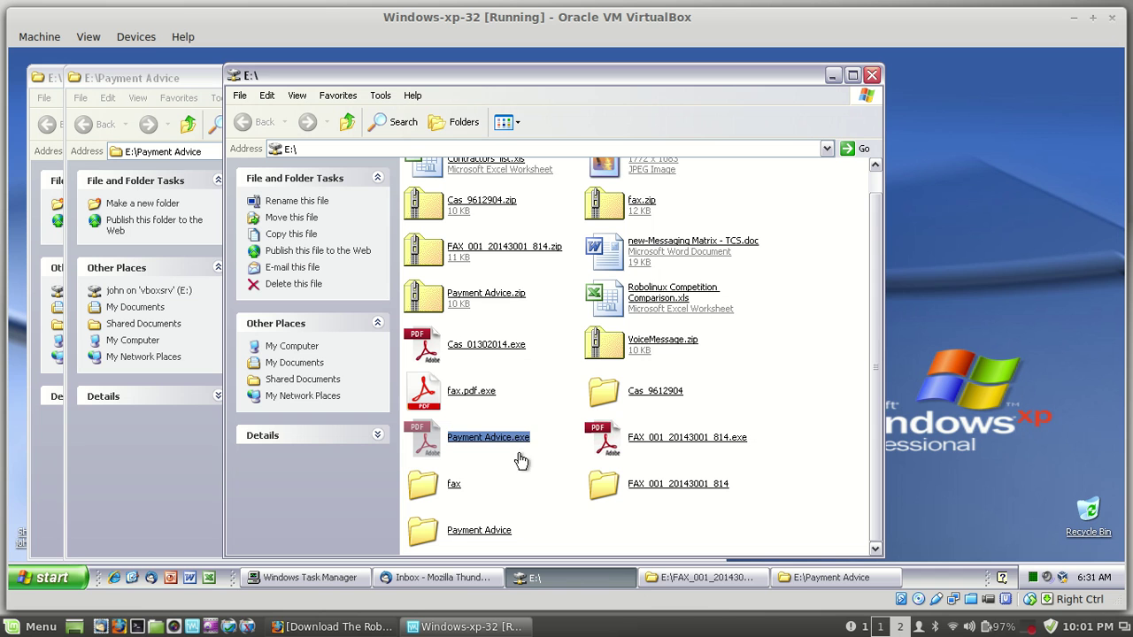
right_click(606, 343)
click(605, 344)
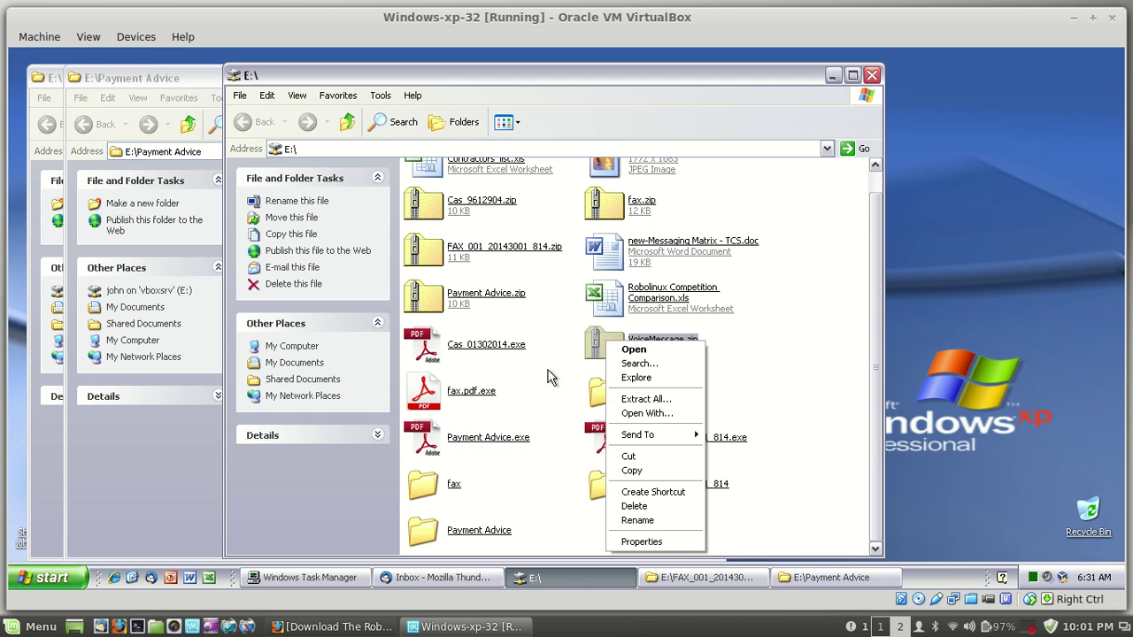
click(624, 399)
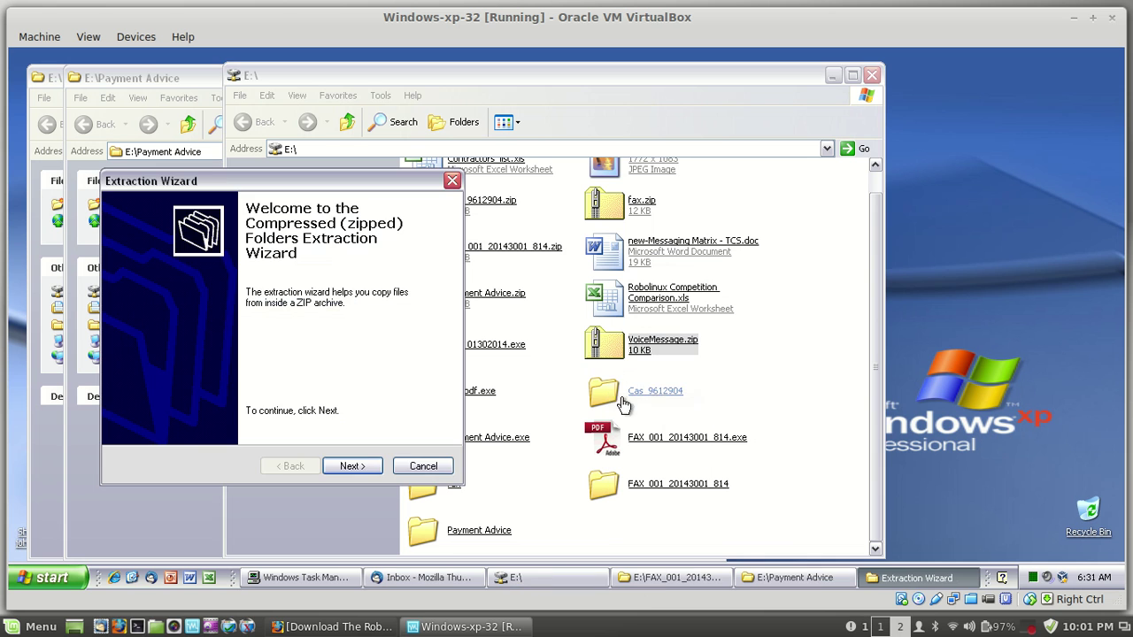
click(363, 466)
click(352, 469)
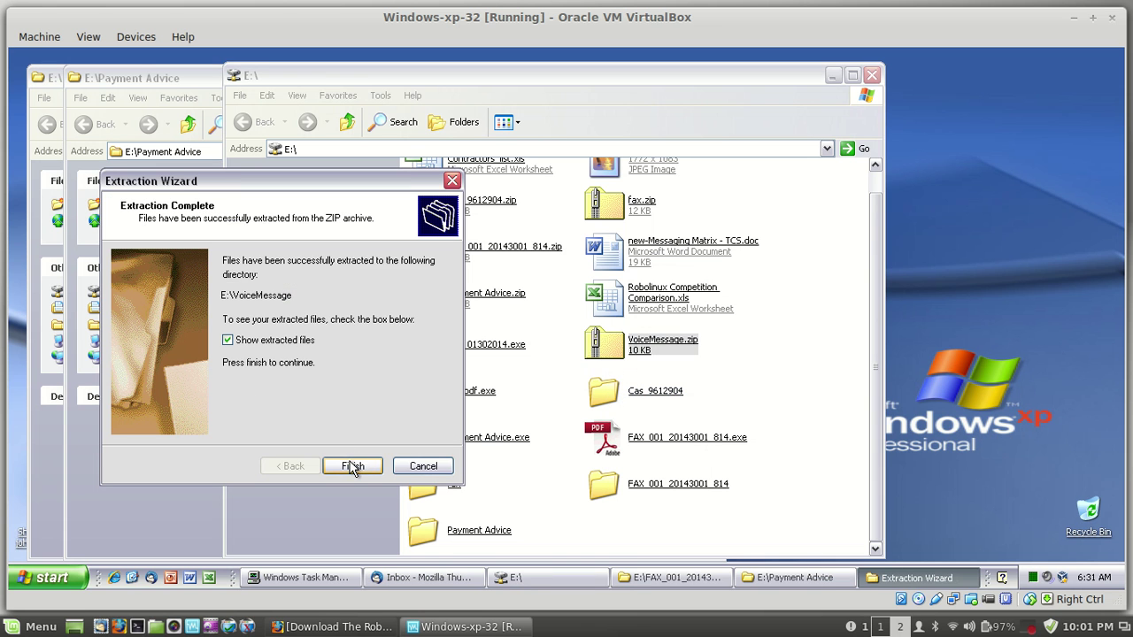
click(353, 466)
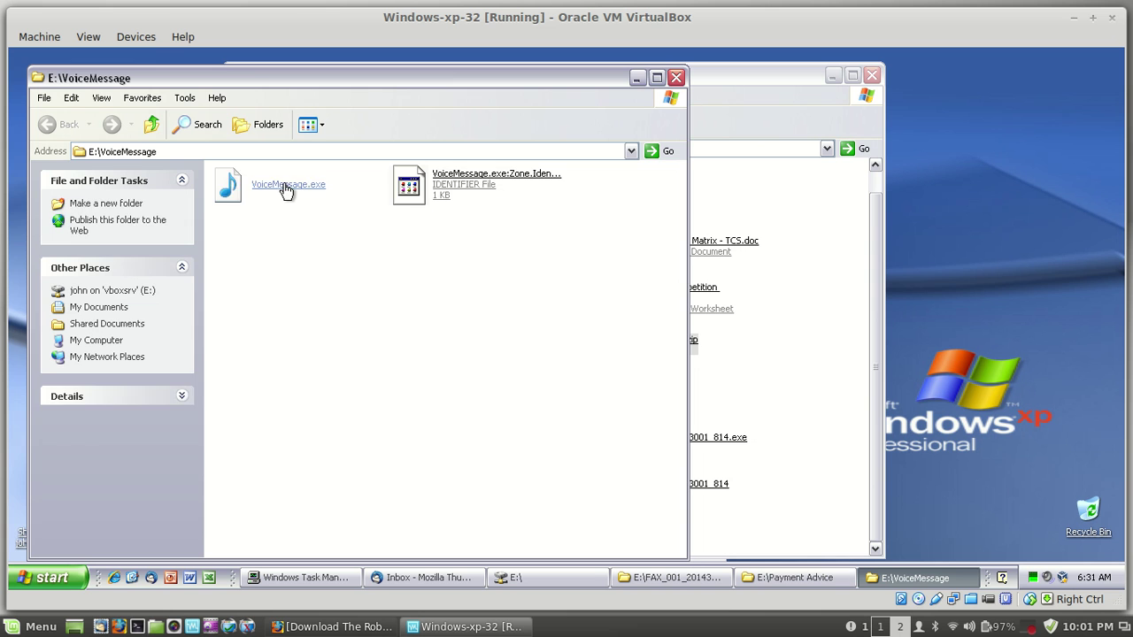
drag(289, 192, 758, 380)
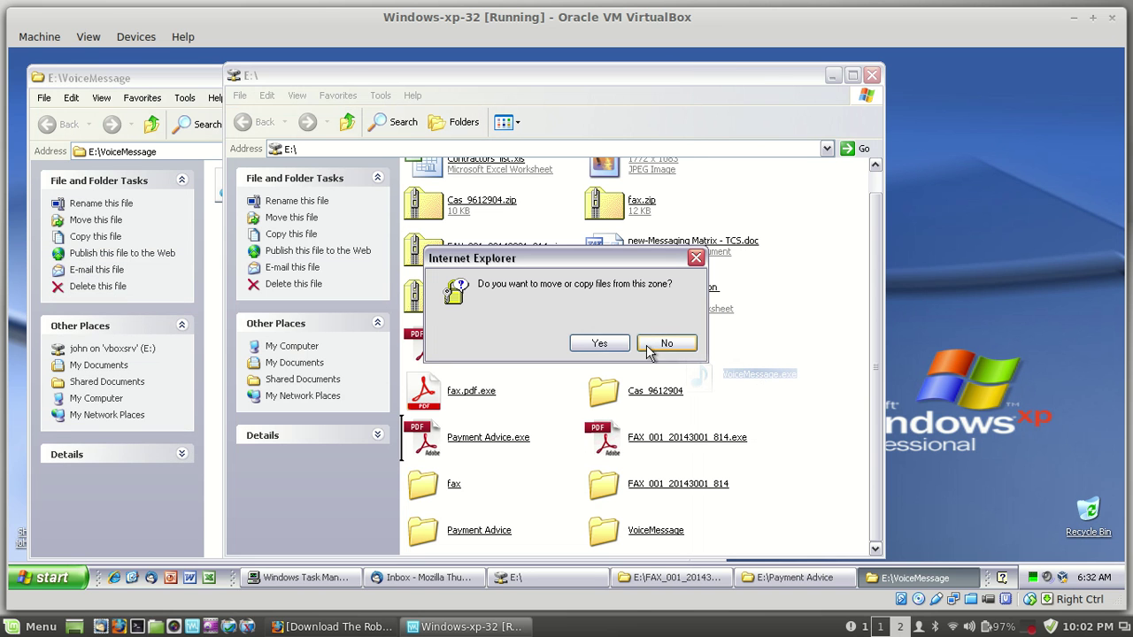
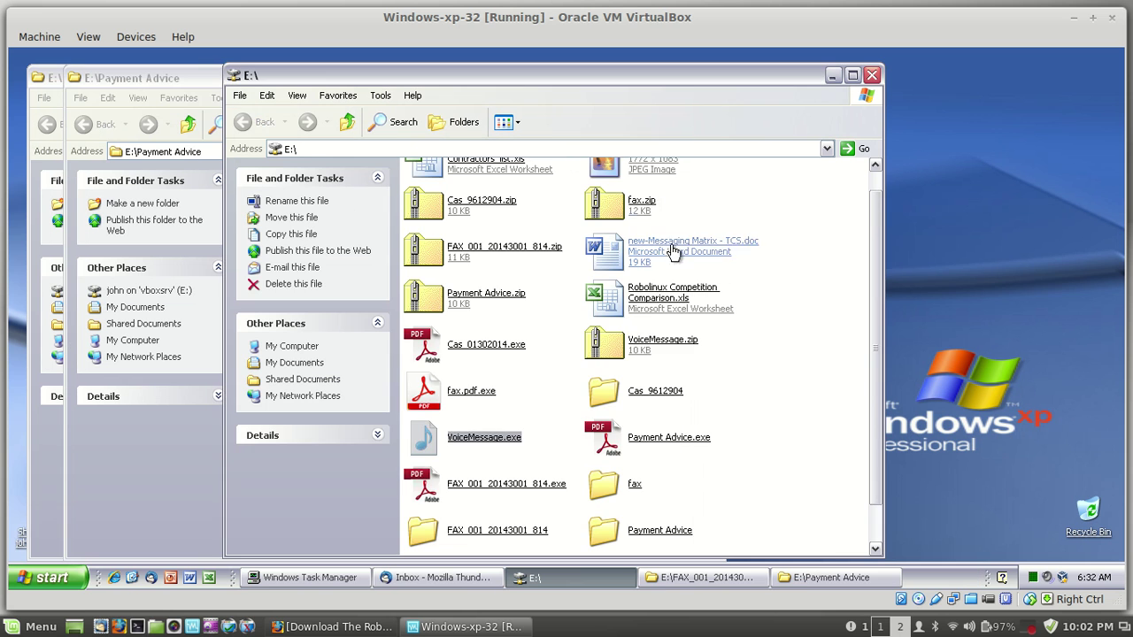
scroll(788, 288, down, 1)
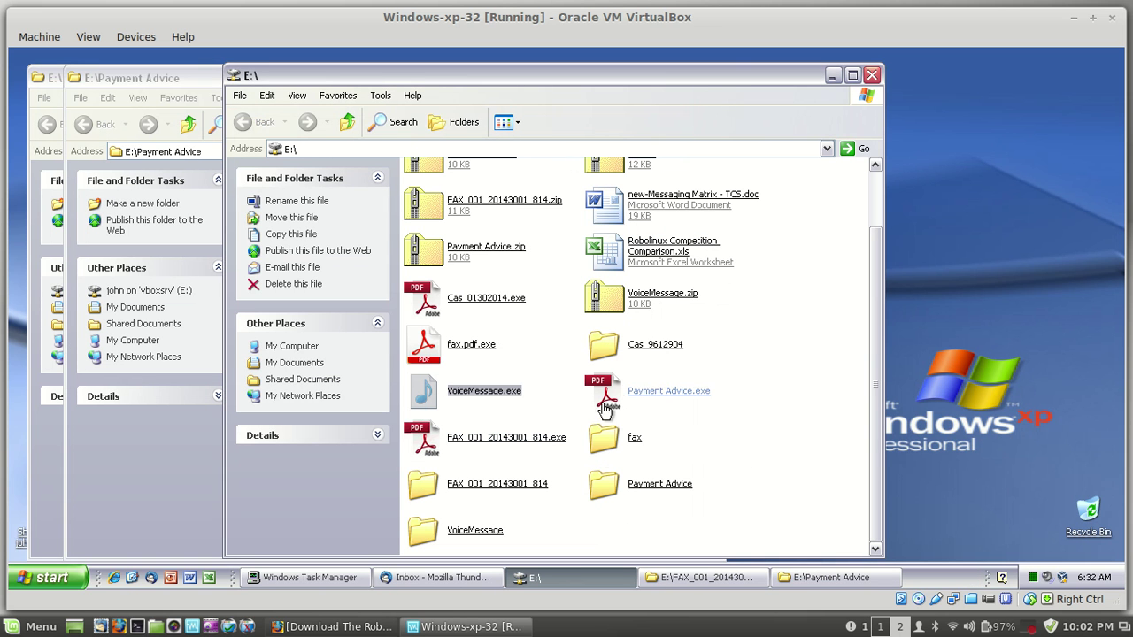
scroll(788, 304, up, 1)
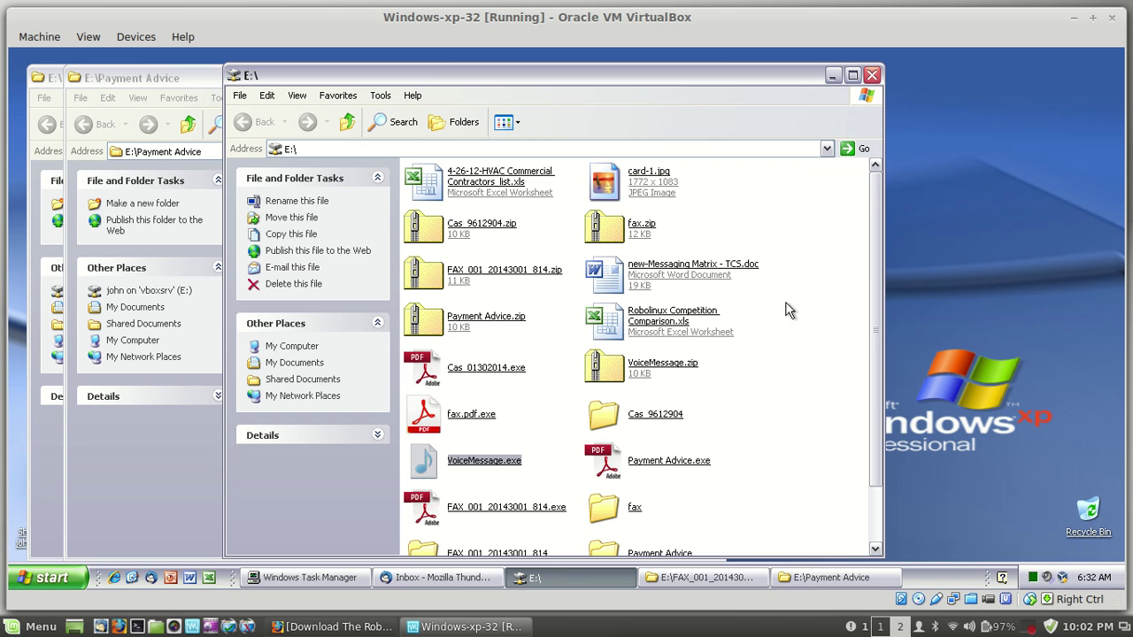
Step: Close the Payment Advice and FAX_001_20143001_814 folder windows, leaving only the E: drive window open on the desktop
click(167, 83)
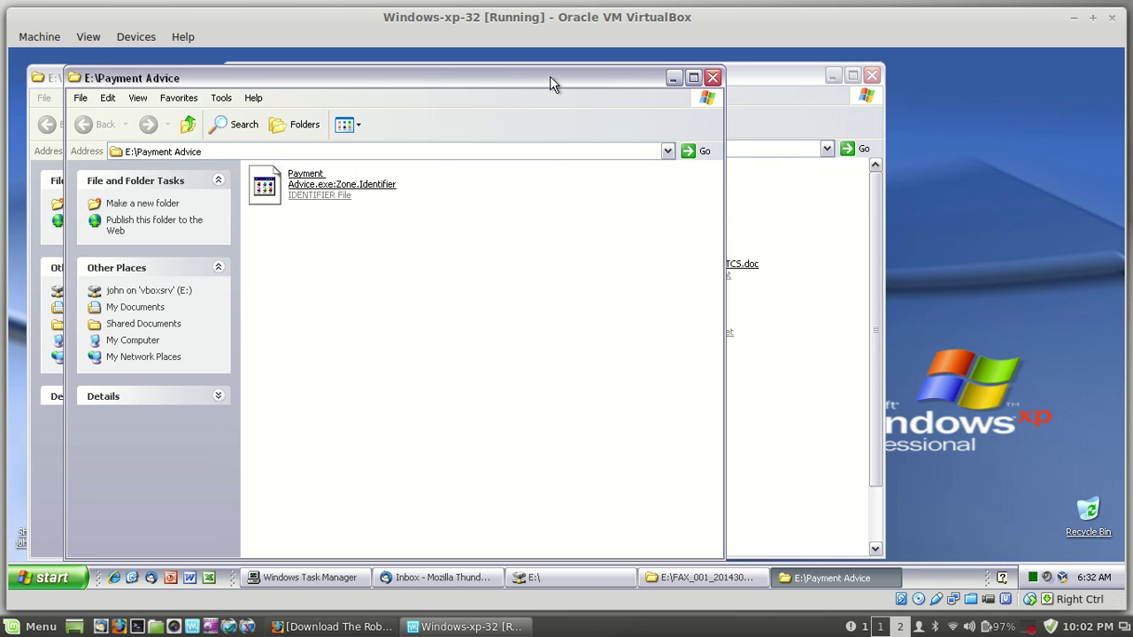
click(714, 78)
click(192, 79)
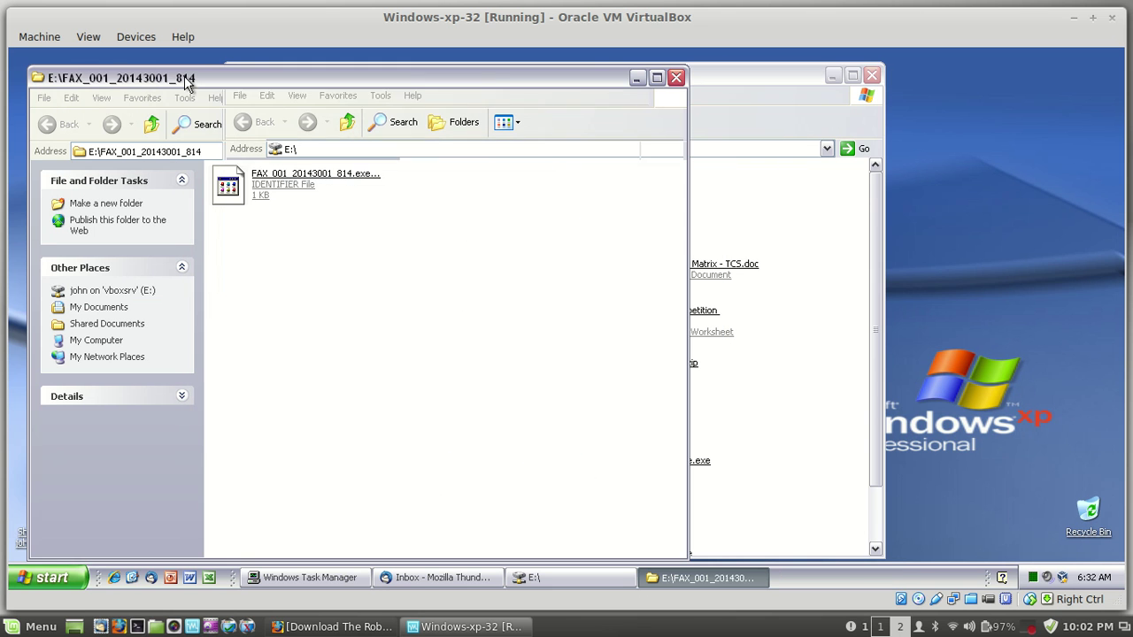
click(677, 78)
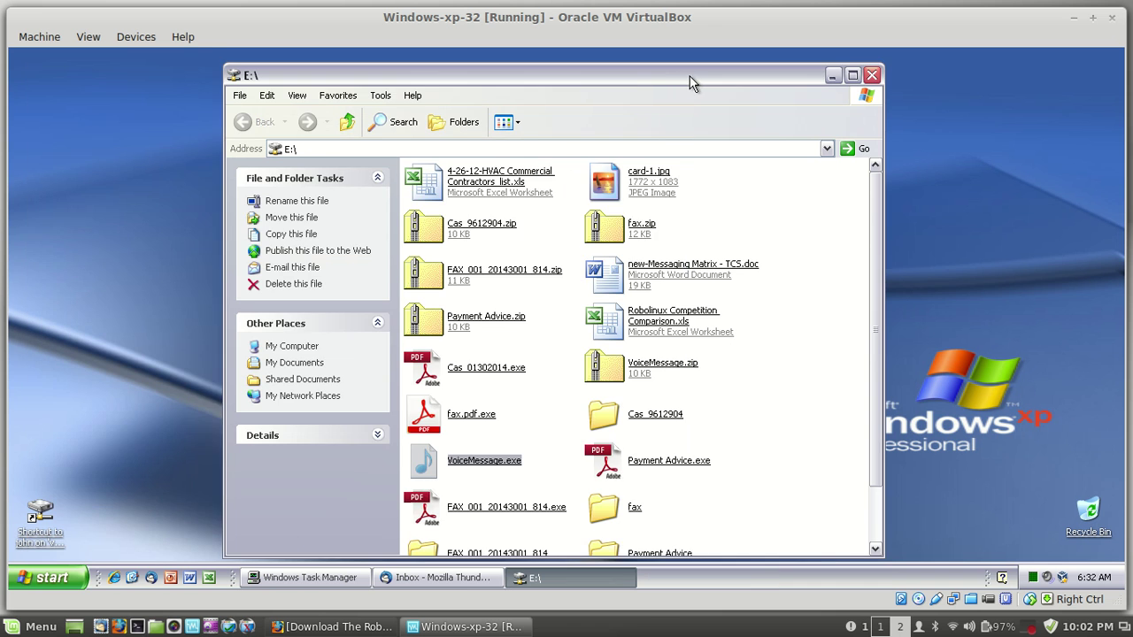
drag(688, 81, 665, 72)
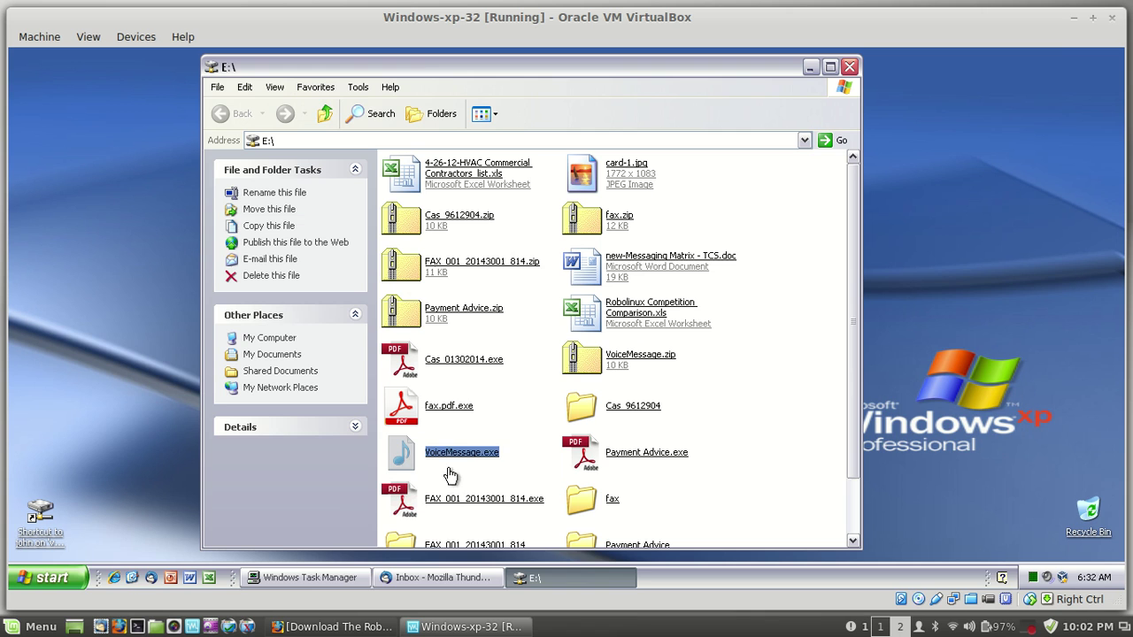
Step: Switch to Firefox to view the Robolinux VM download page for Linux Mint, and return to the virtual machine
click(330, 627)
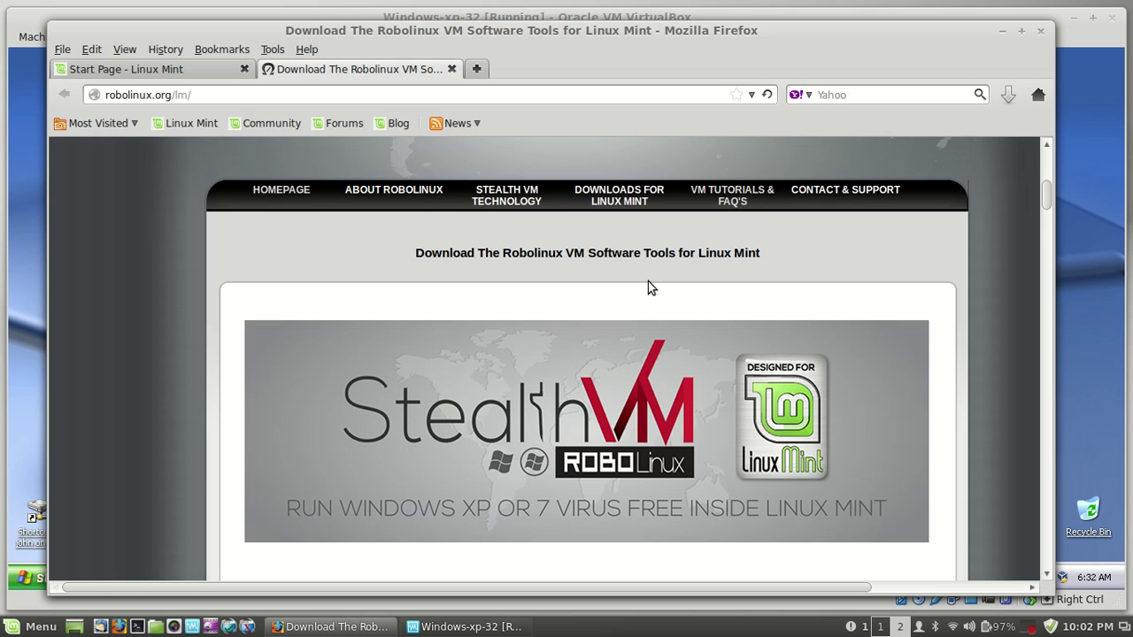
click(1005, 31)
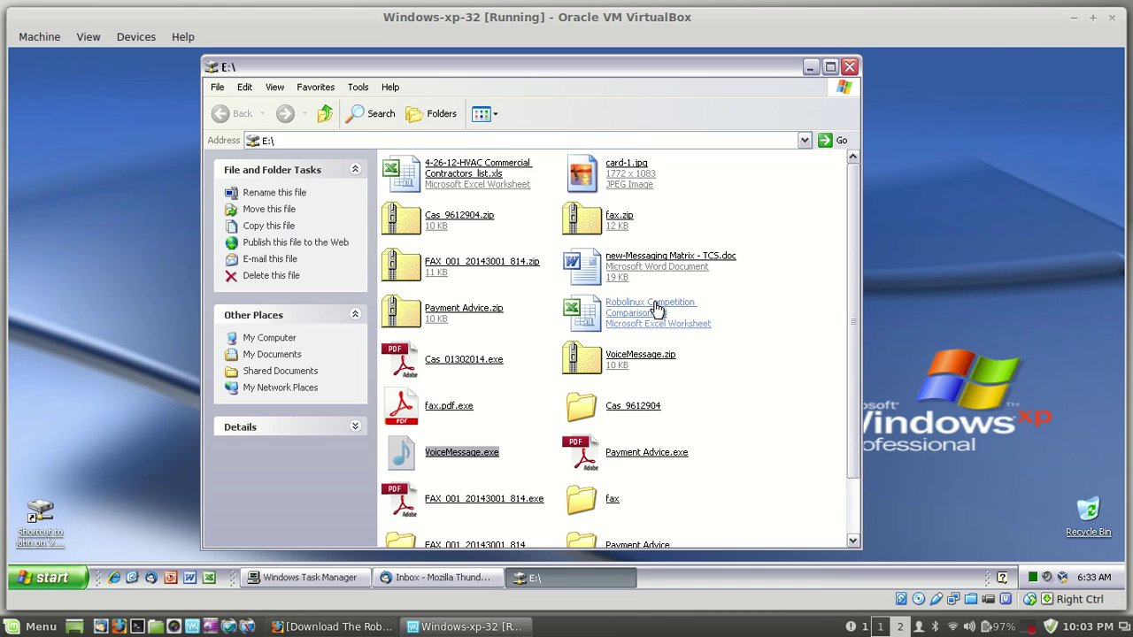
mouse_move(657, 308)
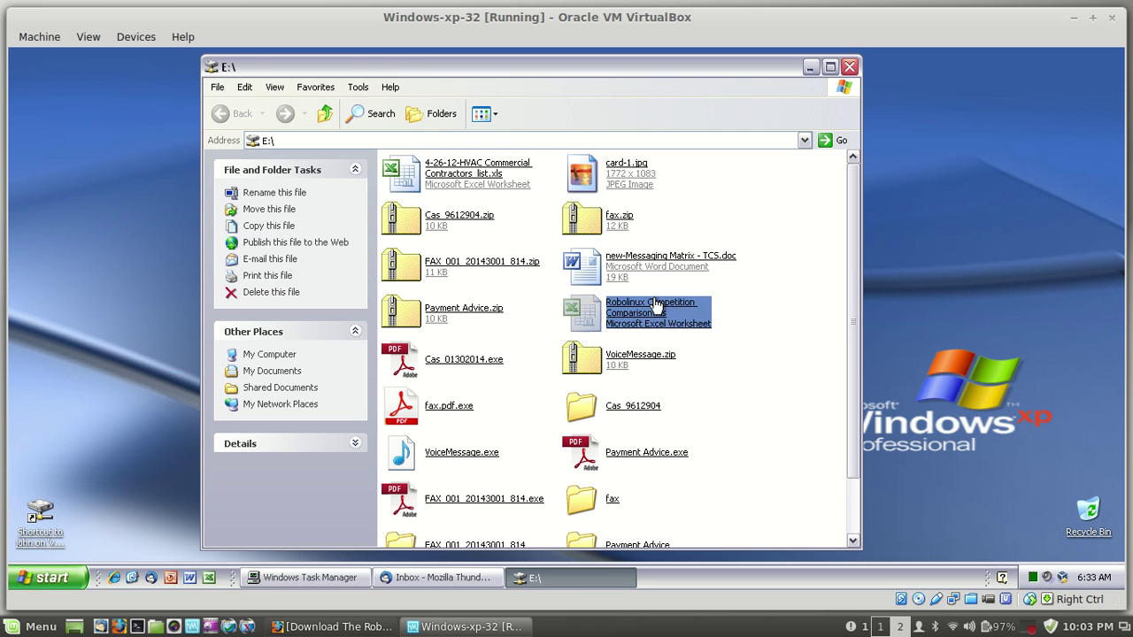
Step: Examine the running processes and performance graphs in Windows Task Manager with the E: window minimised, and return to the E: drive
click(283, 577)
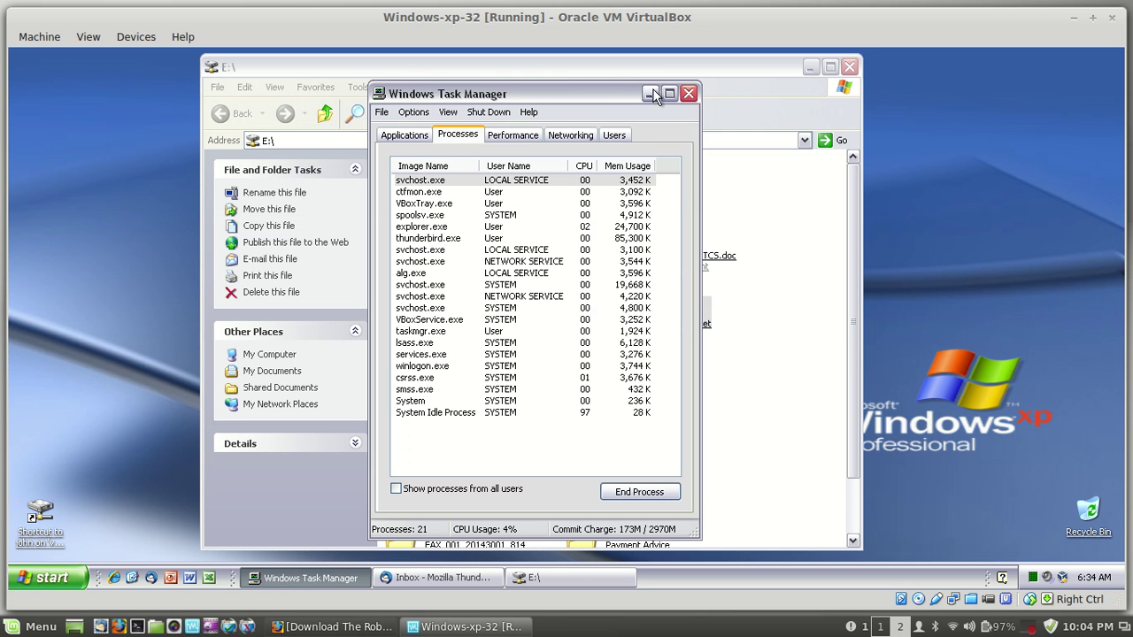
mouse_move(614, 90)
mouse_down()
mouse_move(847, 86)
mouse_move(683, 105)
mouse_move(621, 81)
mouse_up()
click(807, 71)
click(810, 68)
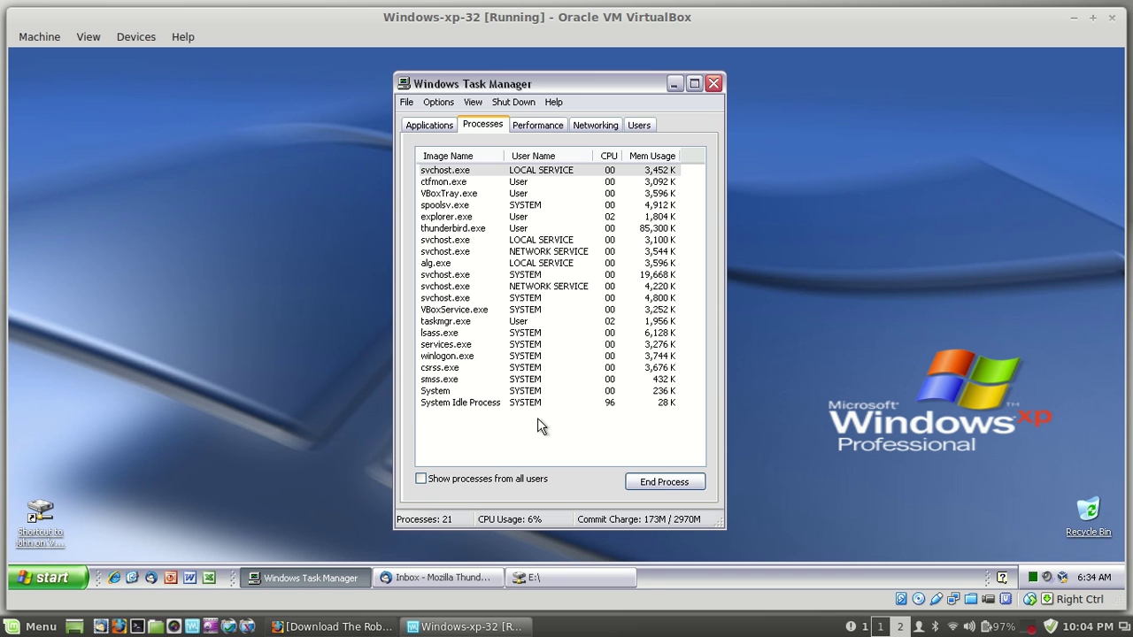
click(536, 125)
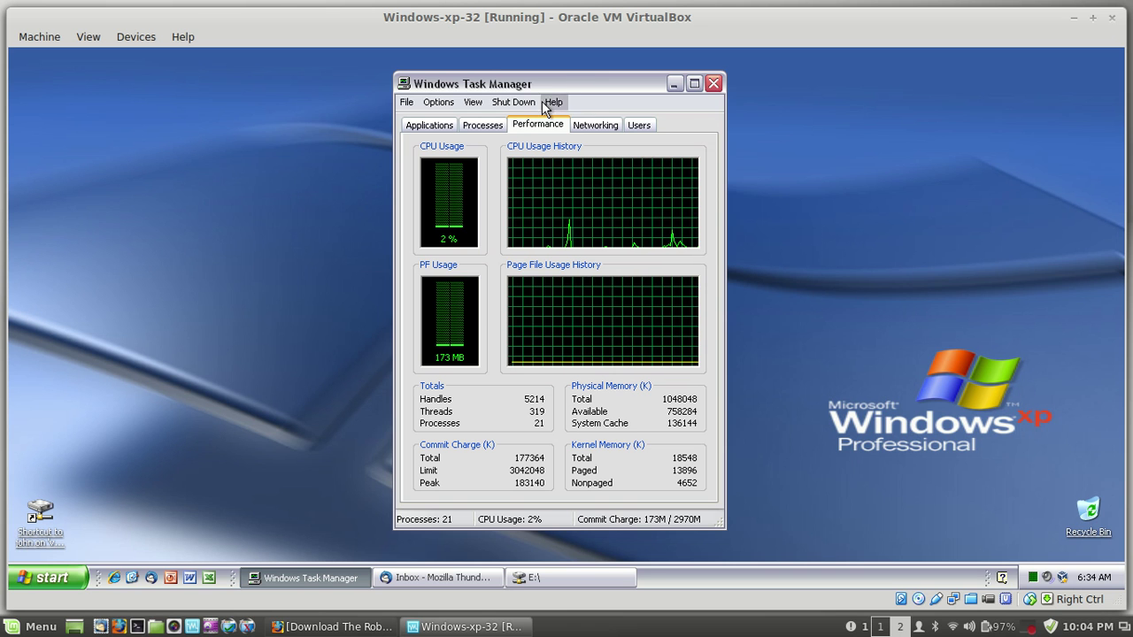
click(482, 127)
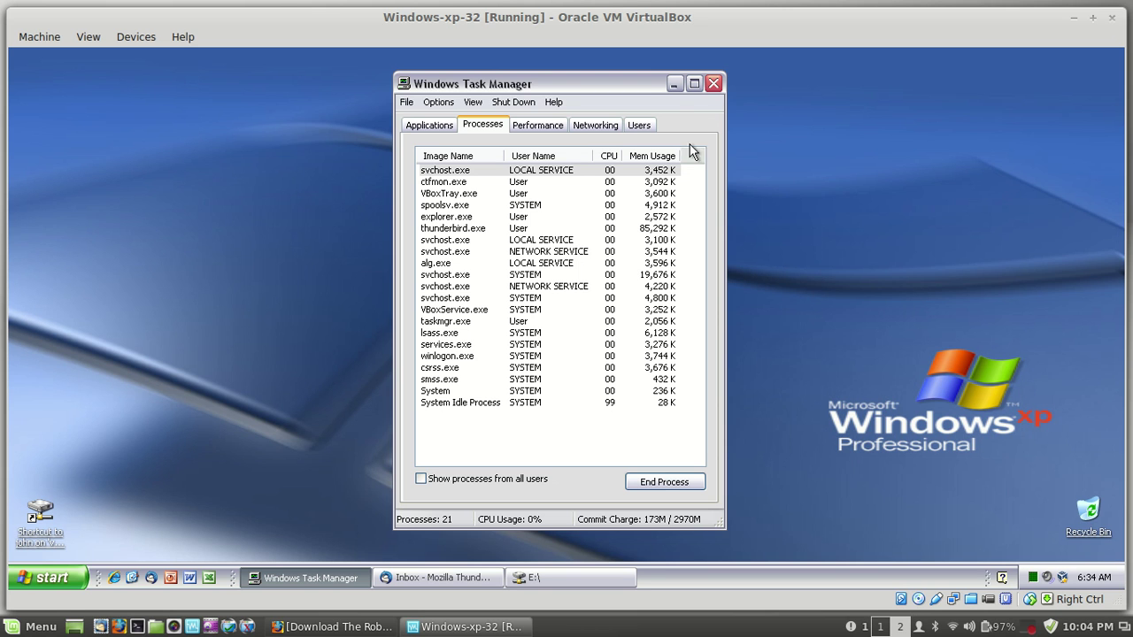
click(673, 84)
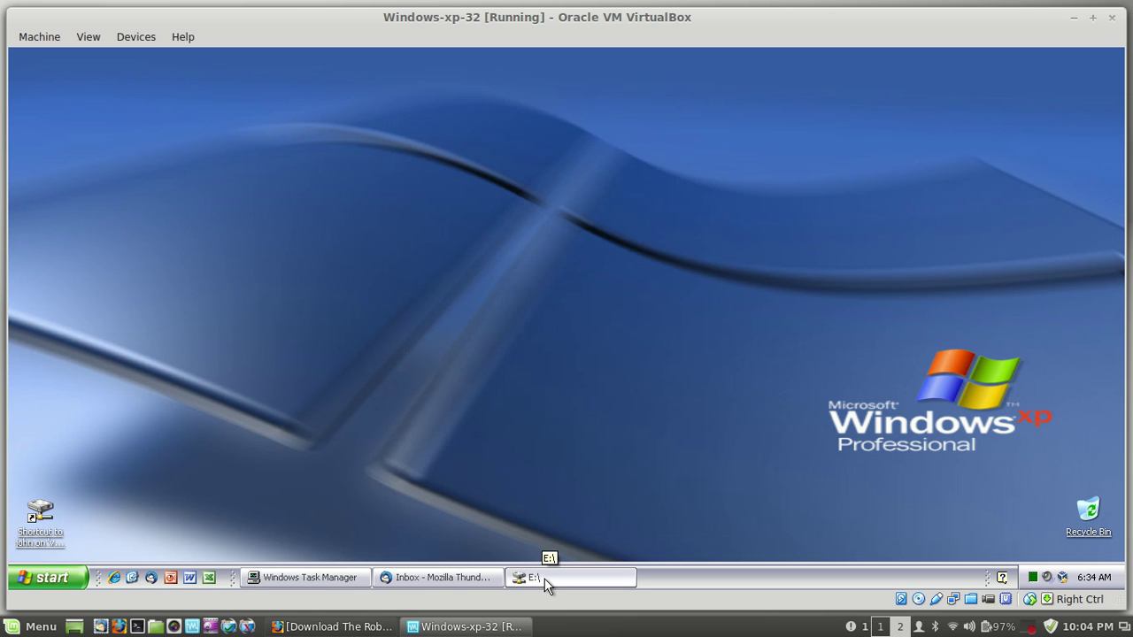
click(536, 578)
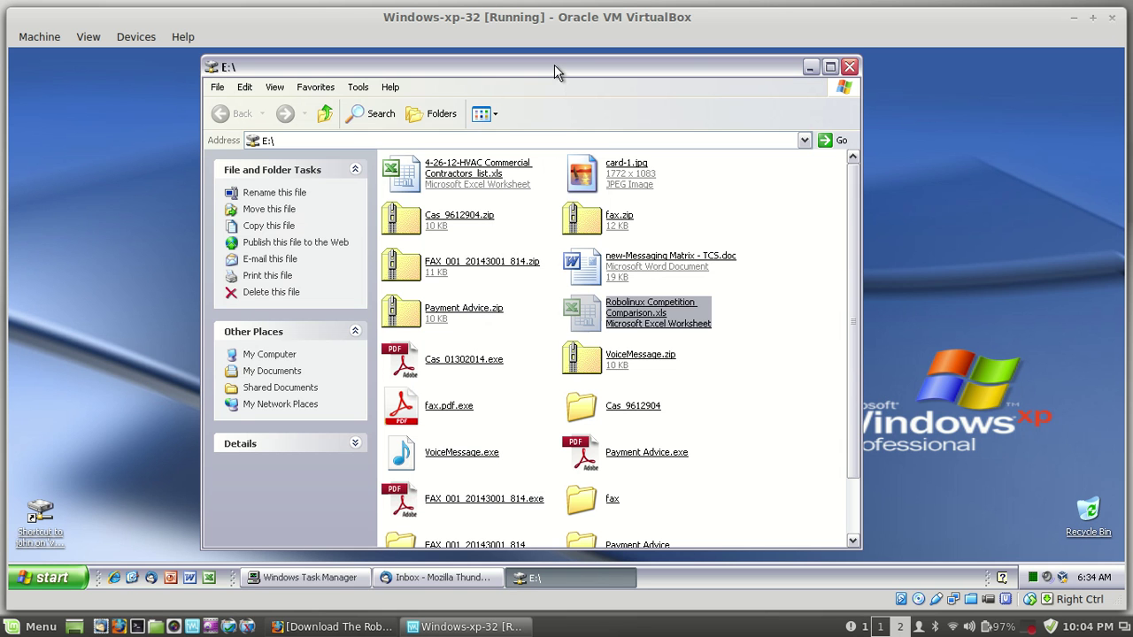
Step: Look through the files on the E: drive, including the Excel sheets, Word document, card-1.jpg and extracted executables
drag(557, 71, 548, 71)
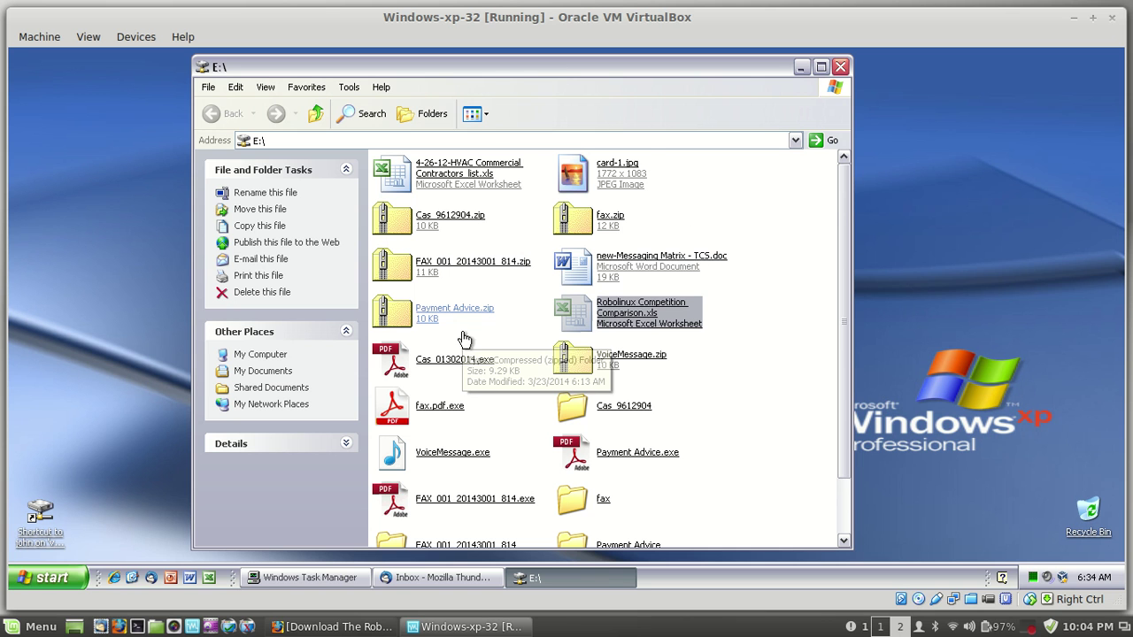
scroll(651, 354, down, 1)
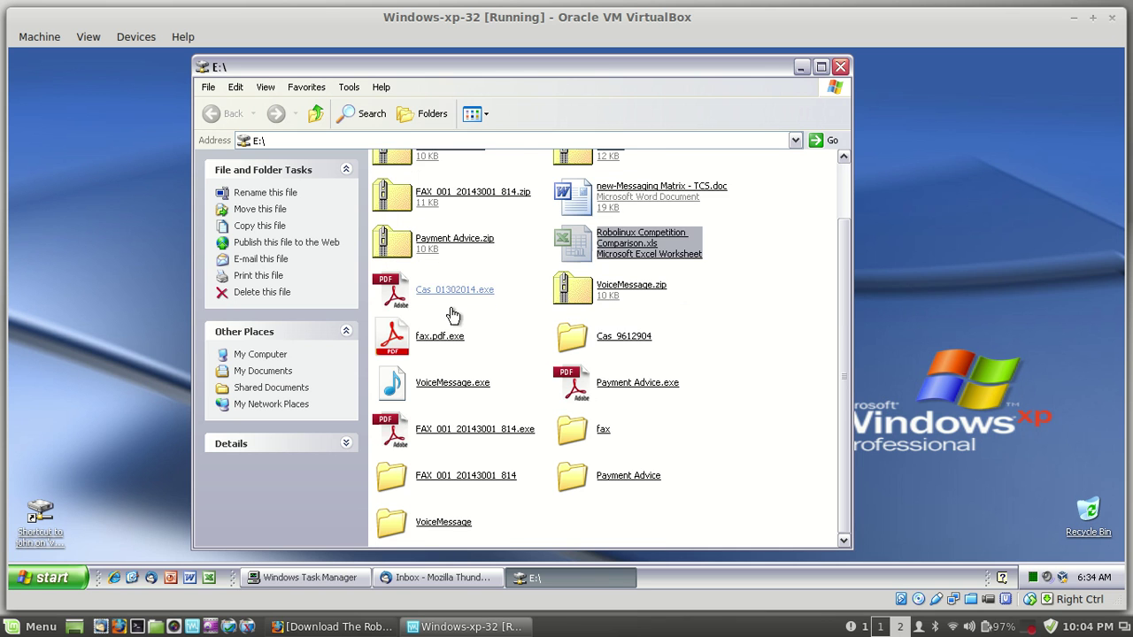
scroll(455, 310, up, 1)
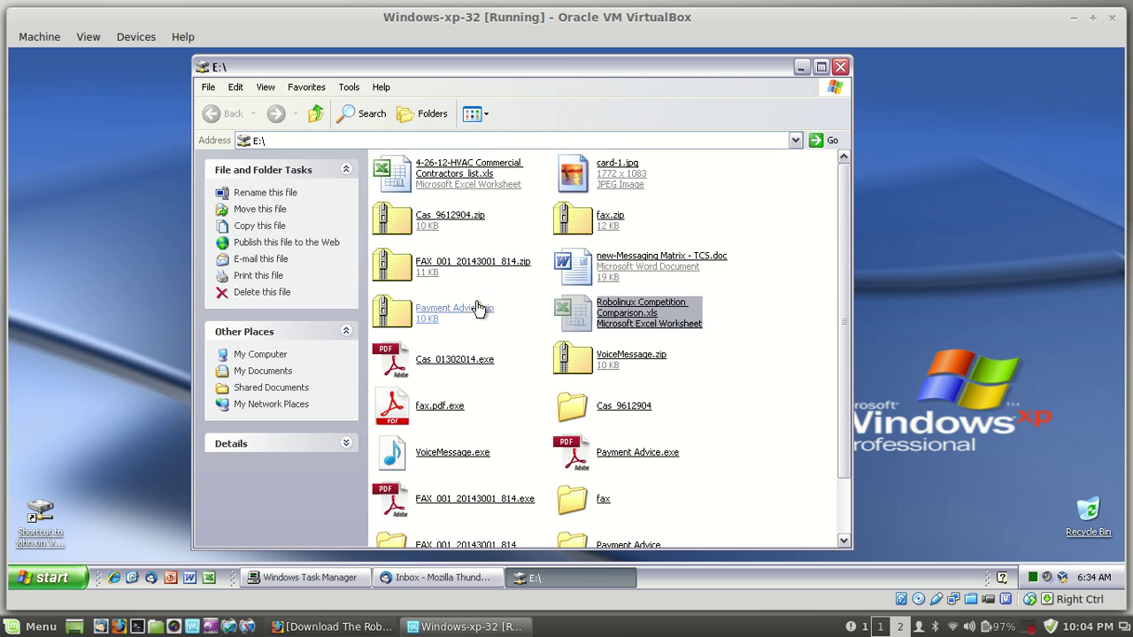
click(461, 177)
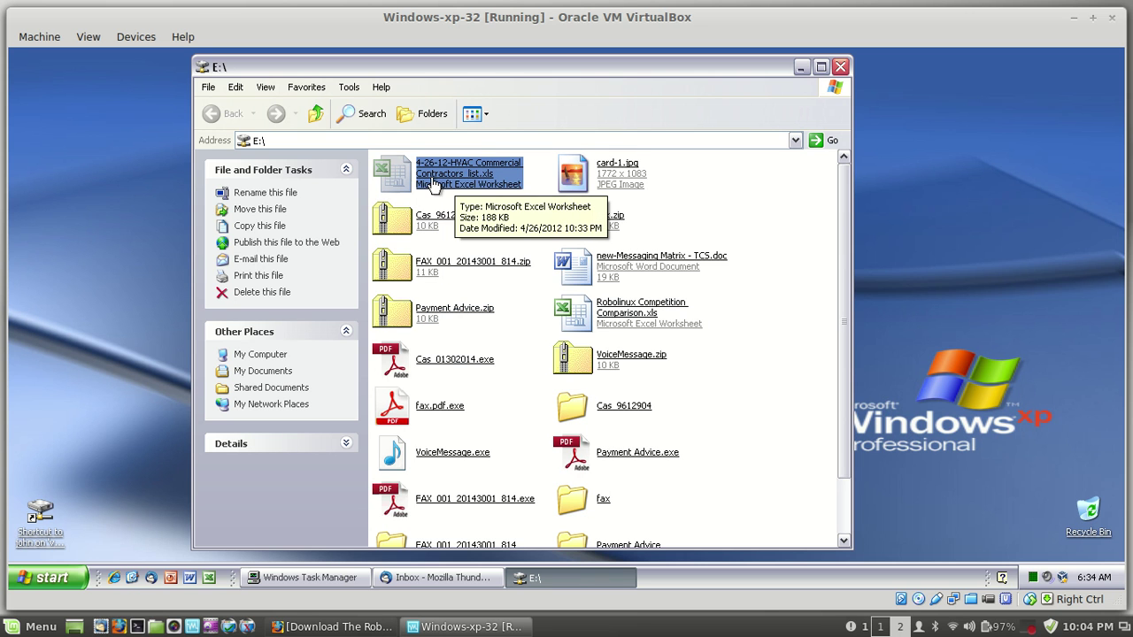
drag(469, 182, 563, 261)
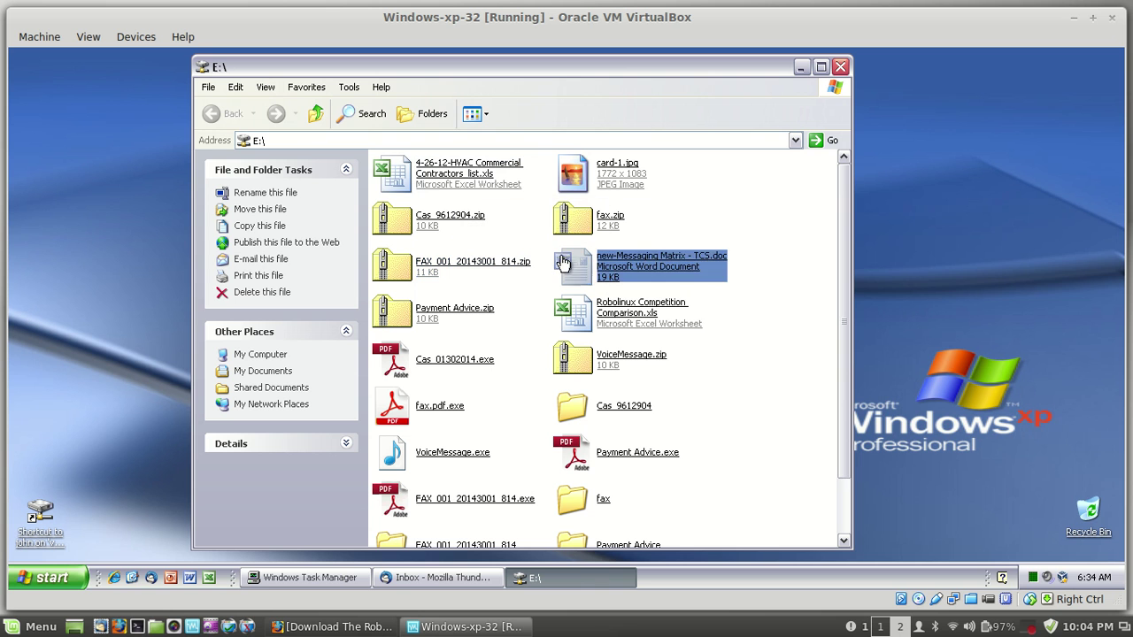
click(587, 314)
scroll(587, 314, down, 1)
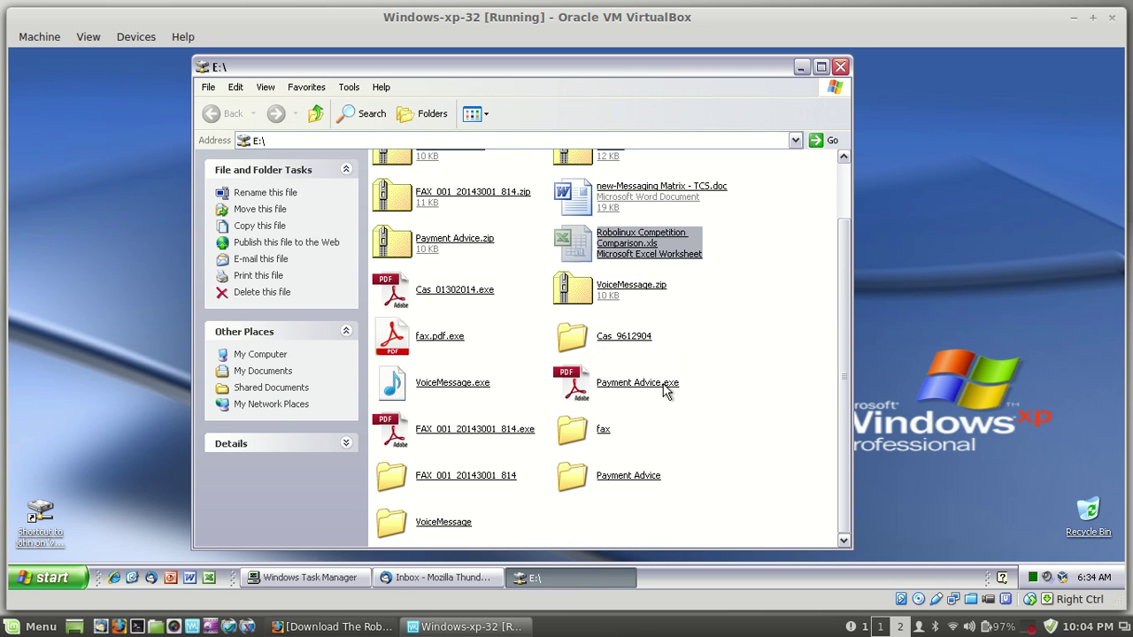
click(675, 398)
scroll(677, 400, up, 1)
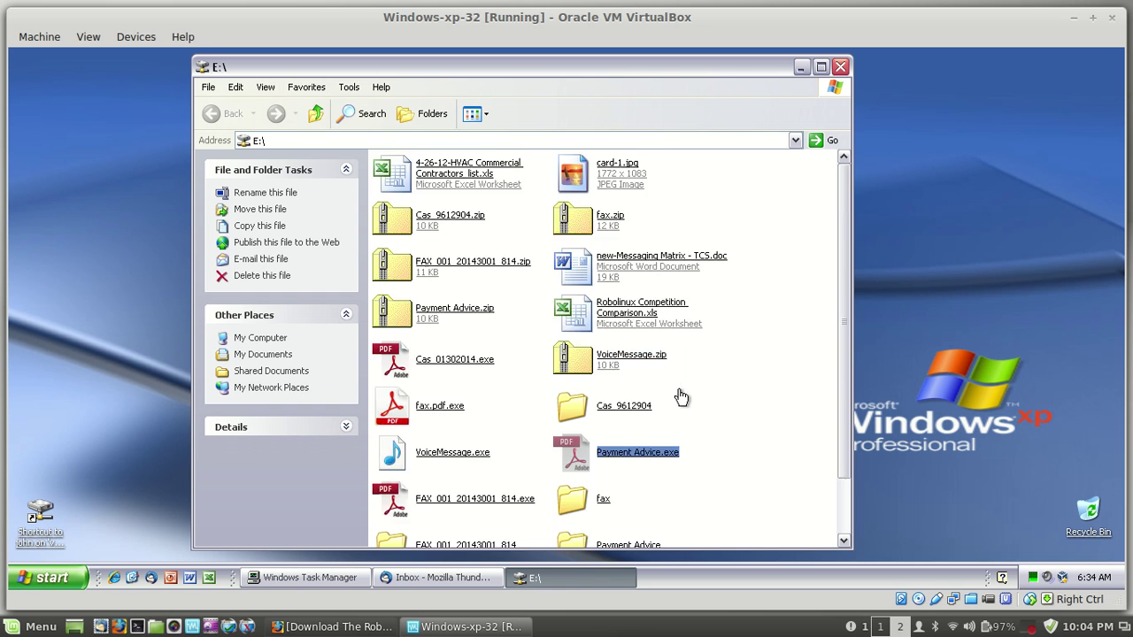
click(614, 174)
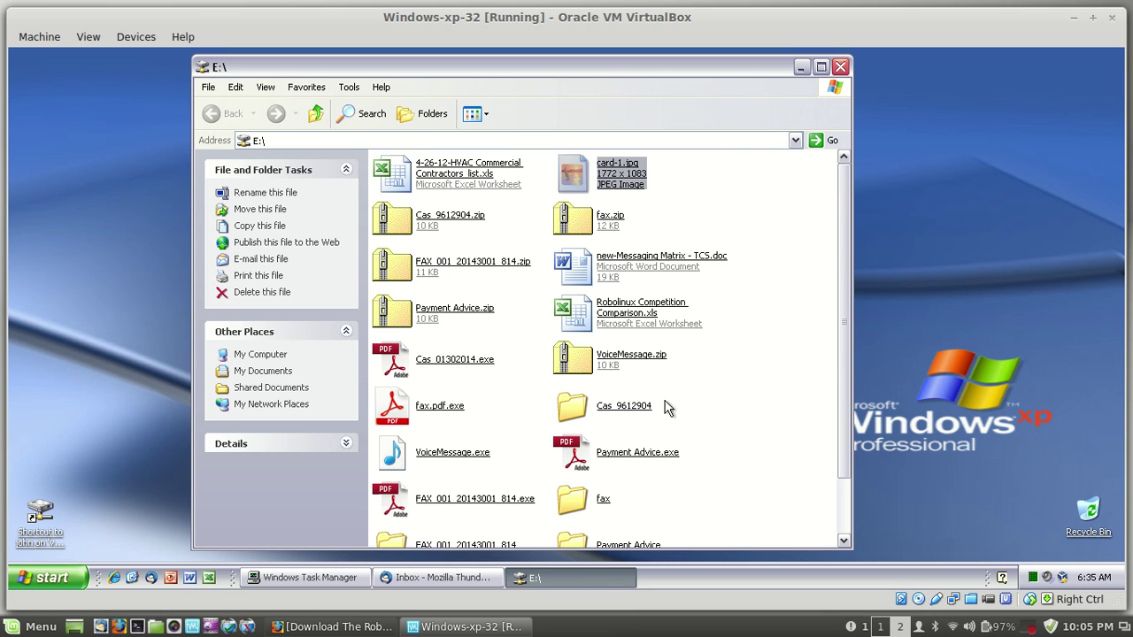
Step: Run Cas_01302014.exe and fax.pdf.exe from the E: drive, accepting the security warning for each
double_click(448, 362)
click(581, 329)
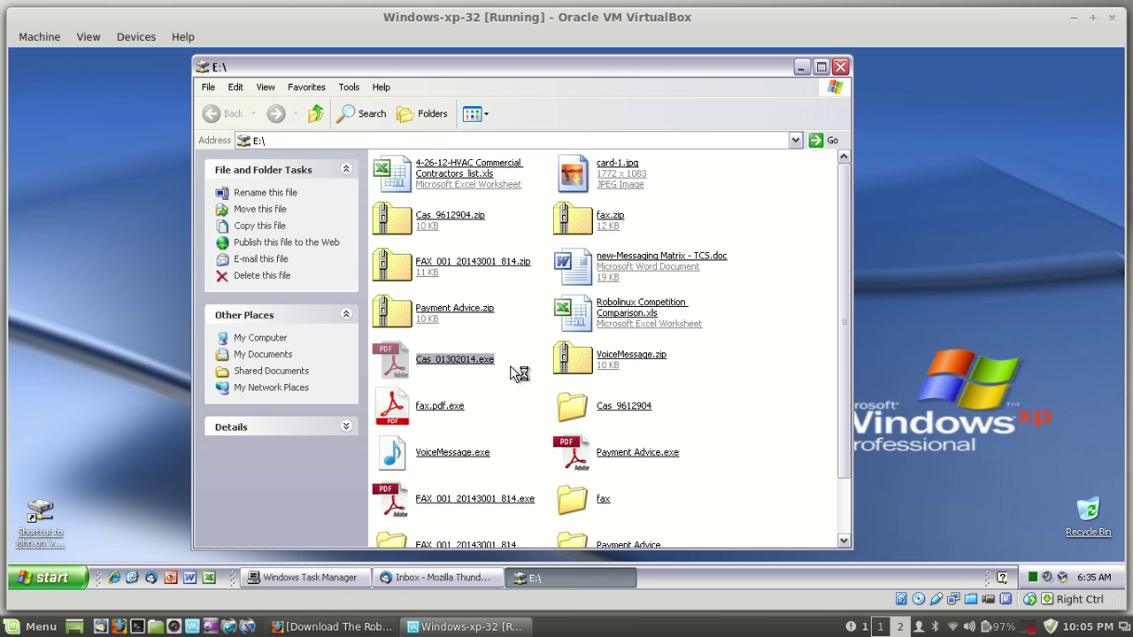
click(443, 409)
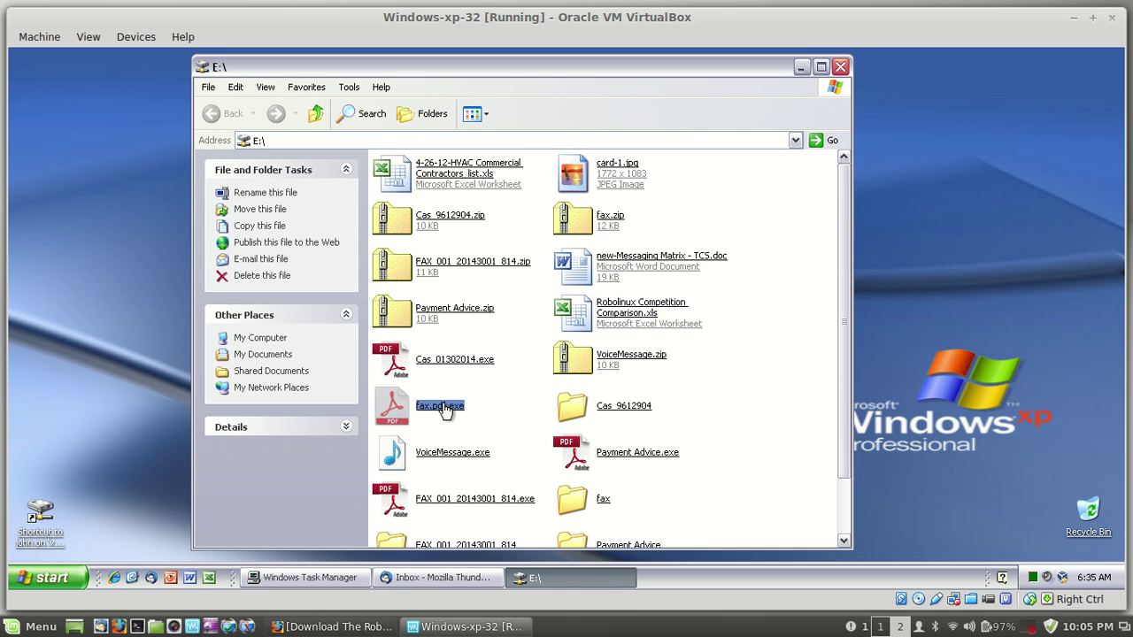
double_click(442, 409)
click(584, 330)
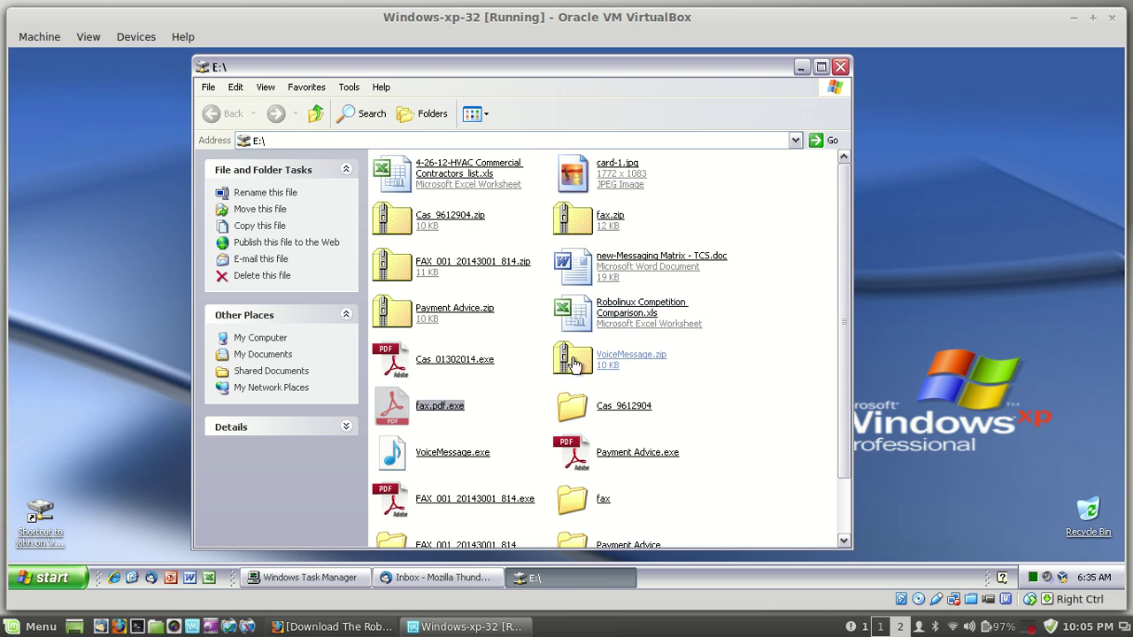
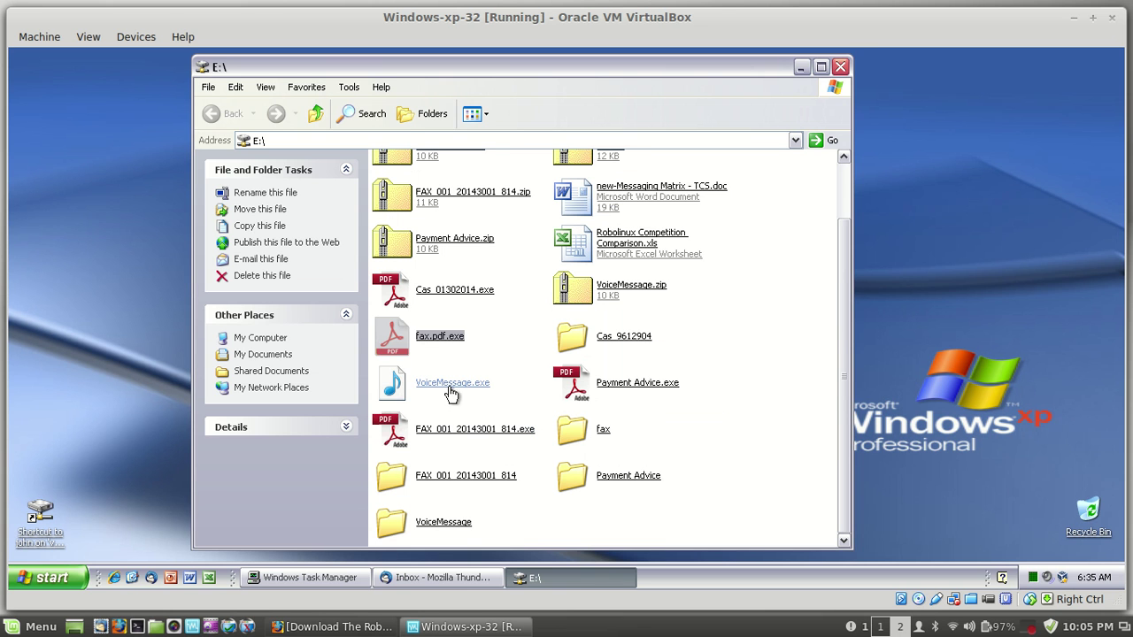
Step: Run VoiceMessage.exe and FAX_001_20143001_814.exe from the E: drive, allowing both despite the unverified publisher
double_click(449, 389)
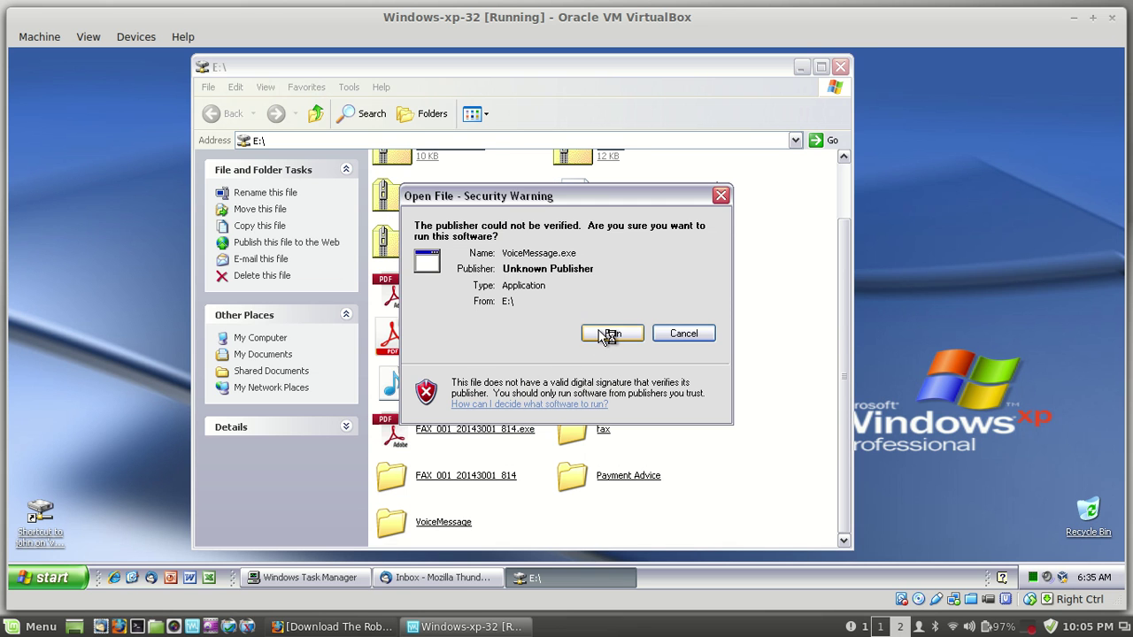
click(609, 335)
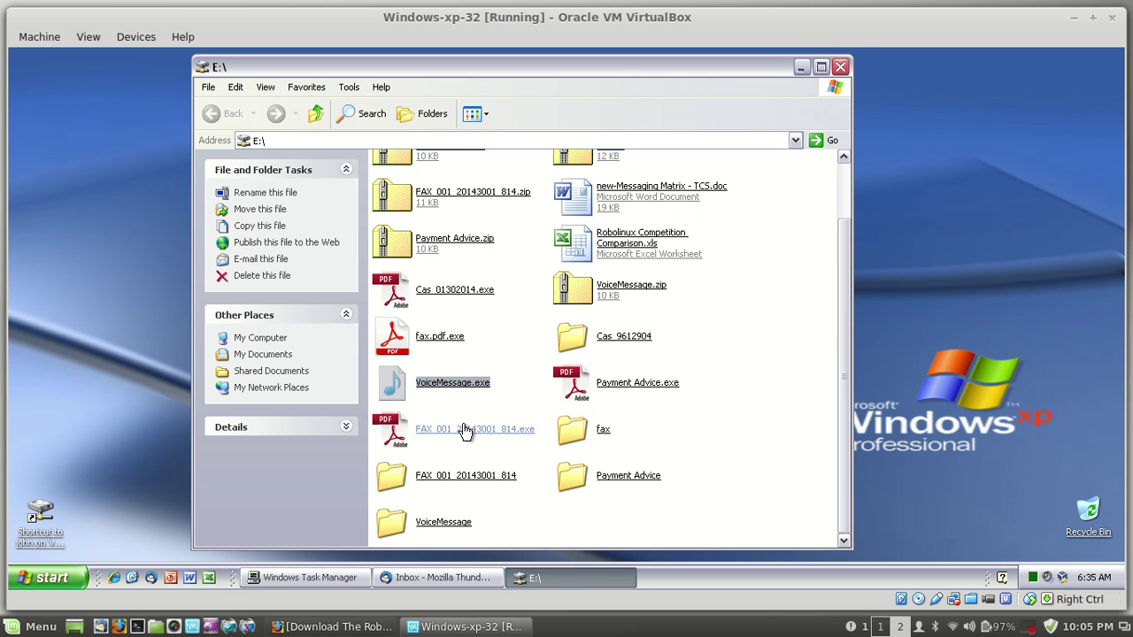
double_click(469, 429)
click(609, 335)
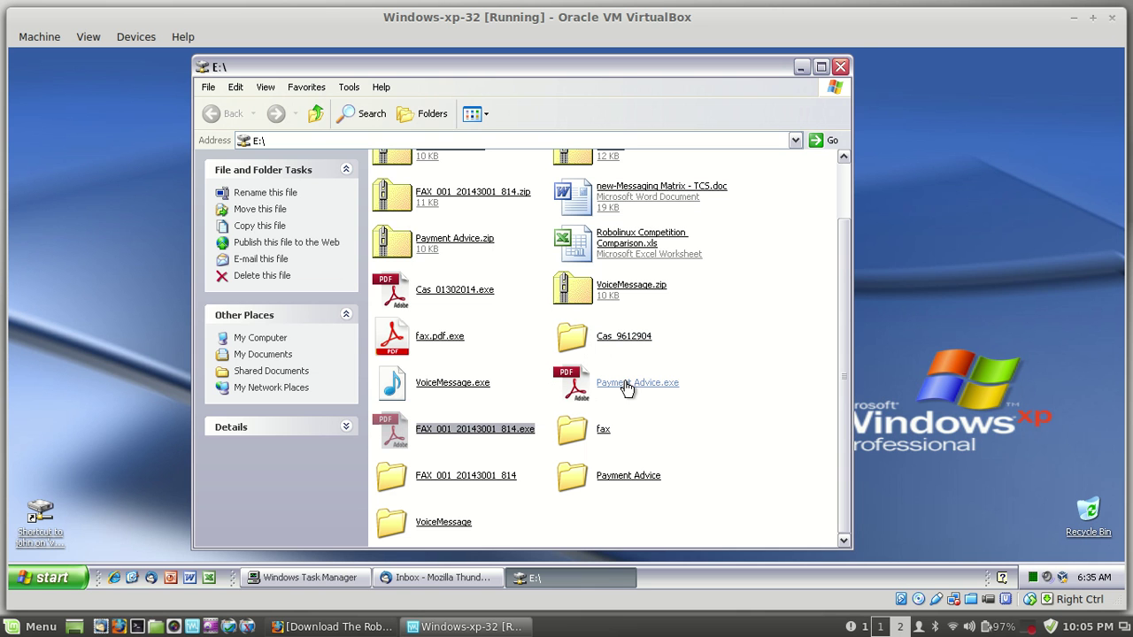
Step: Run Payment Advice.exe from the E: drive and unblock Windows Explorer in the Windows Firewall alert
double_click(628, 401)
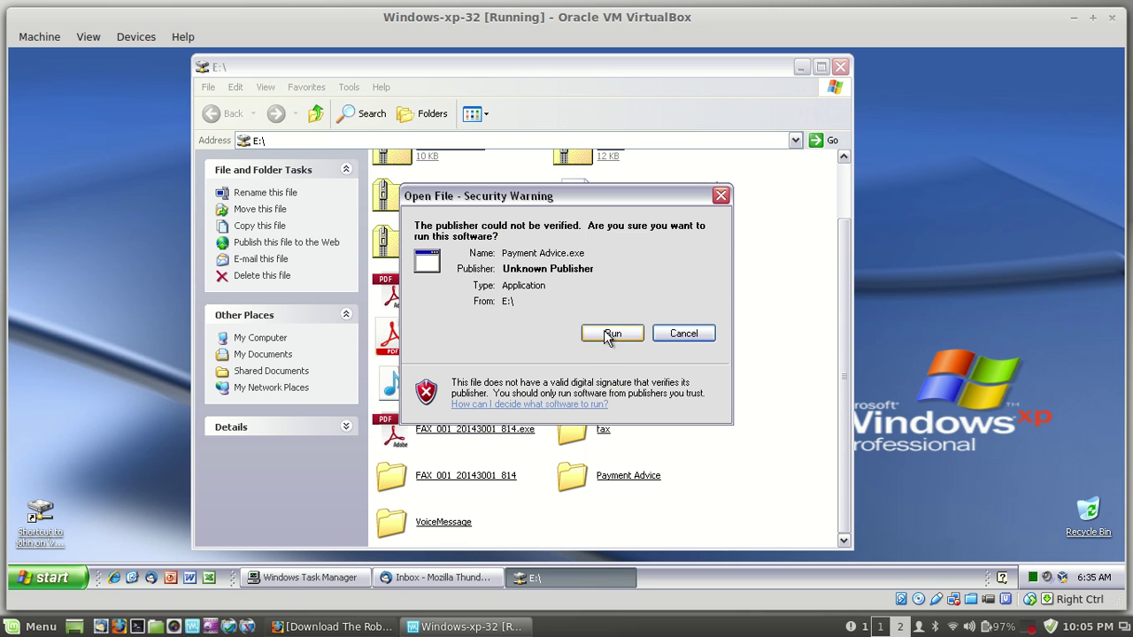
click(613, 333)
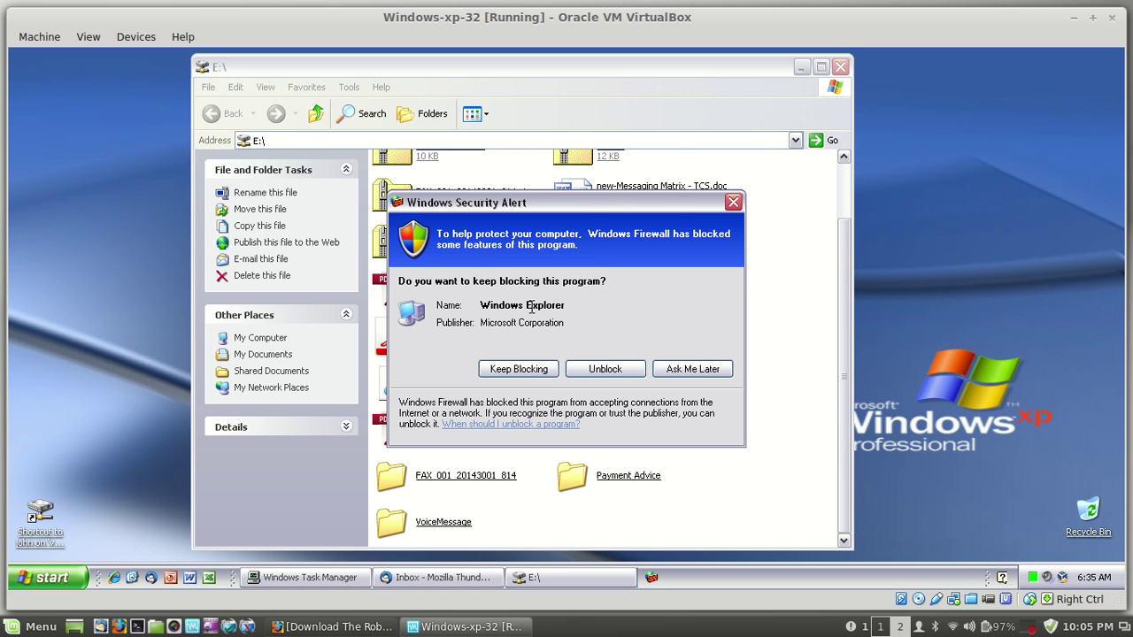
mouse_move(511, 304)
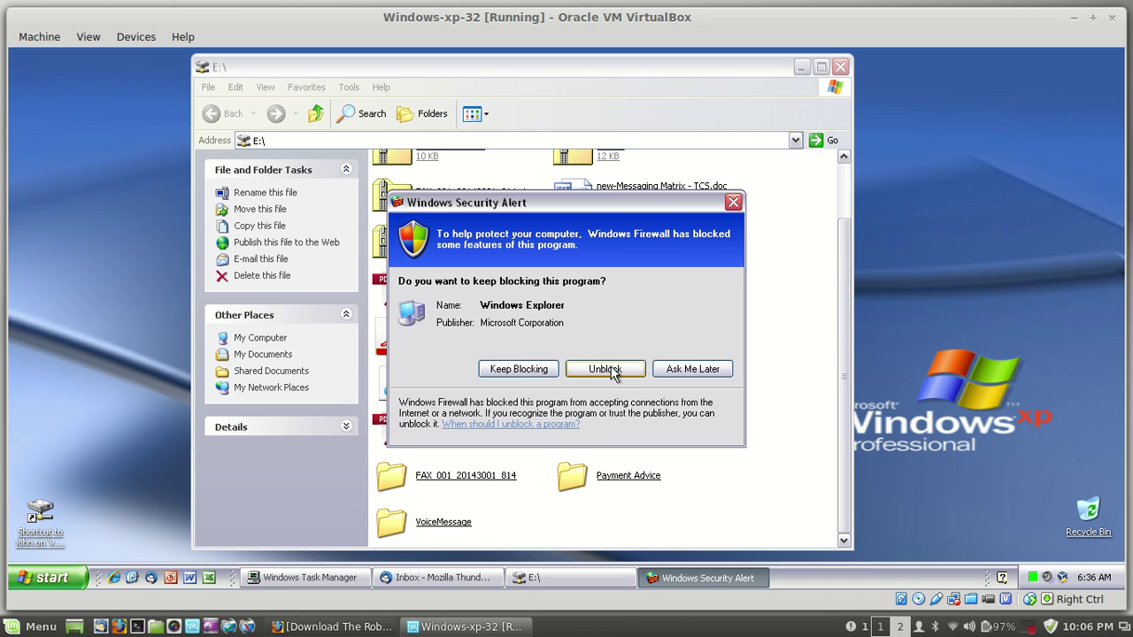
click(615, 371)
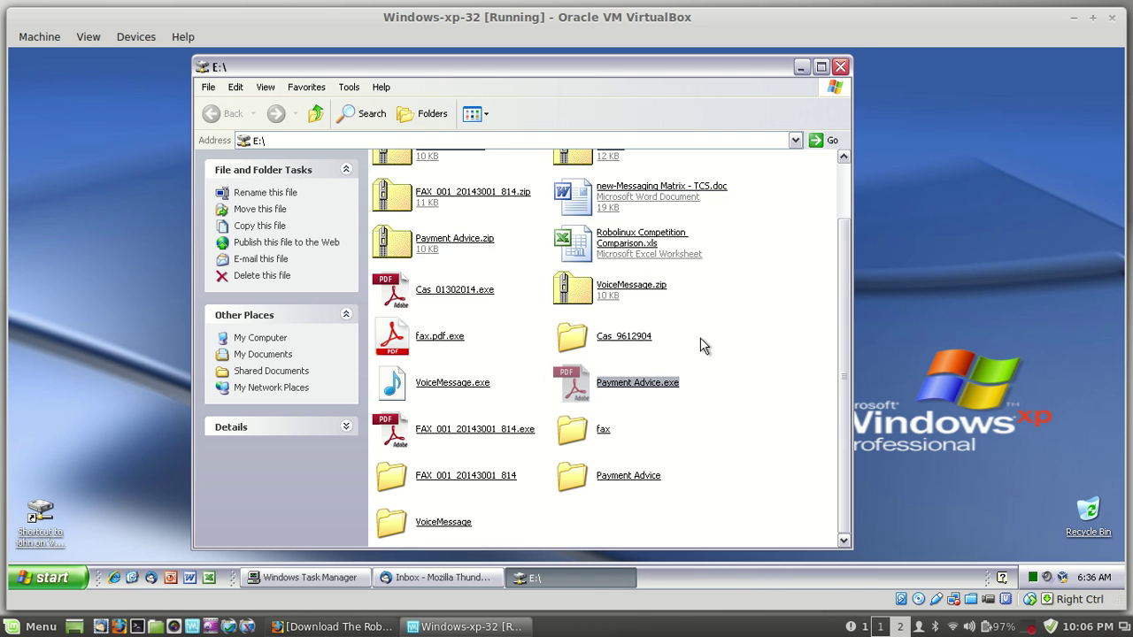
Step: Minimise the E: window and examine the CPU usage history and running processes in Windows Task Manager
click(801, 67)
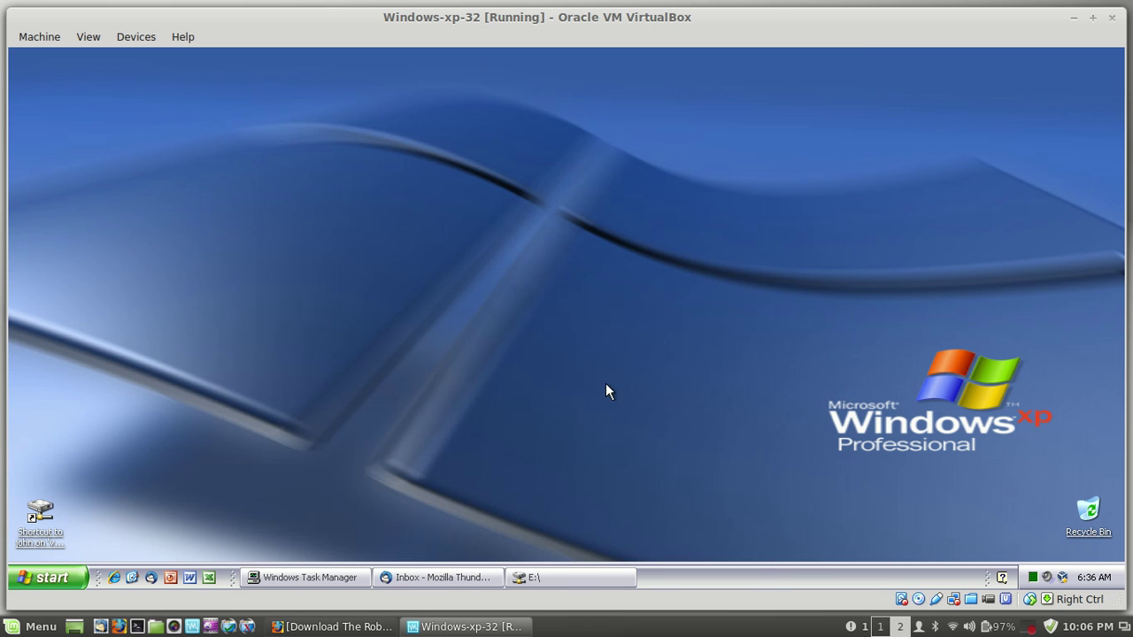
click(311, 582)
click(529, 126)
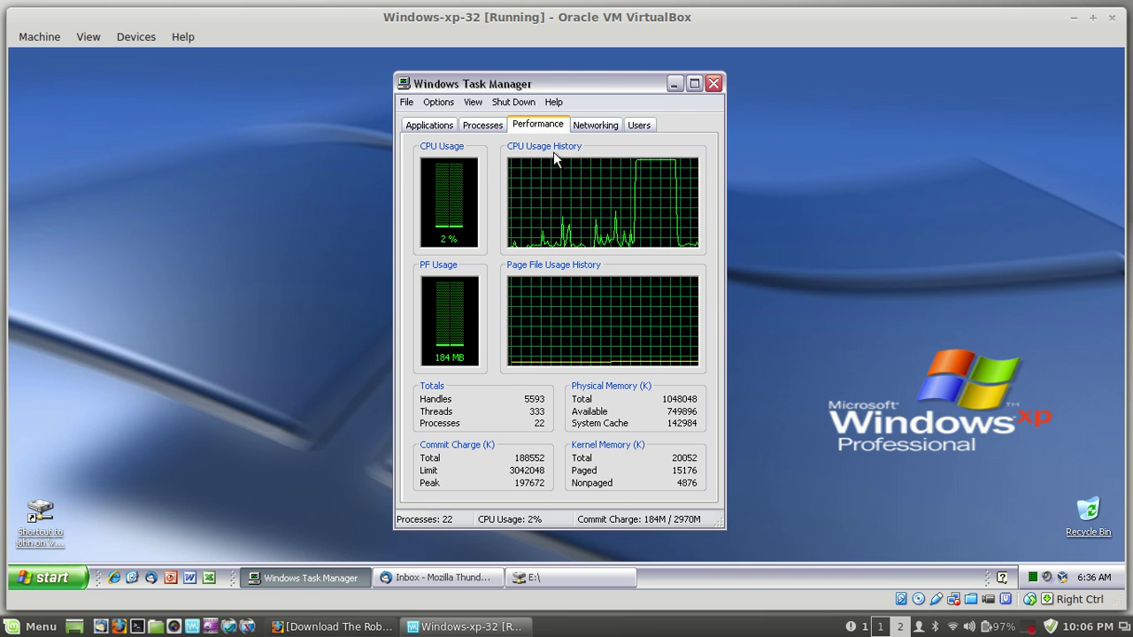
click(484, 127)
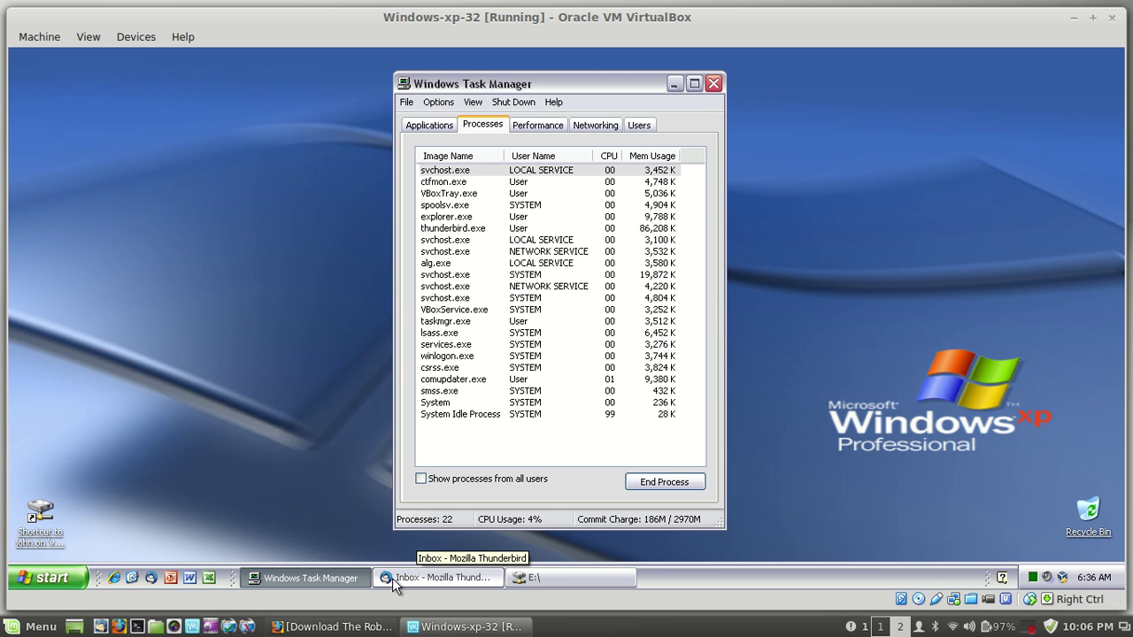
Step: Return to the E: drive with Task Manager minimised and check the Payment Advice, Cas_01302014 and FAX_001_20143001_814 executables
click(534, 578)
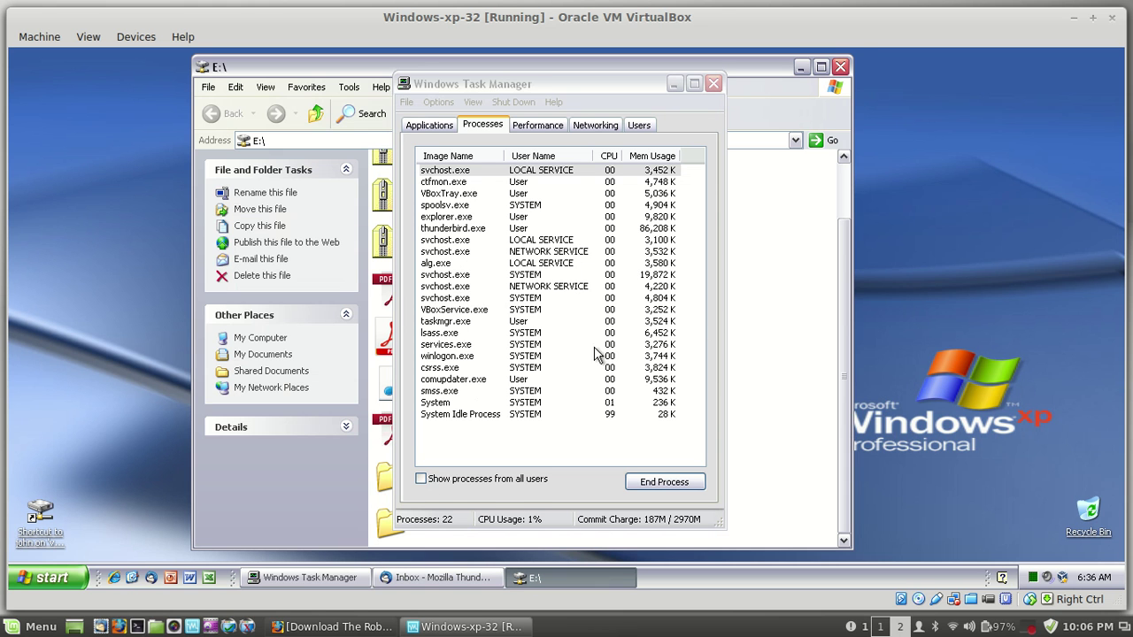
click(759, 306)
click(673, 86)
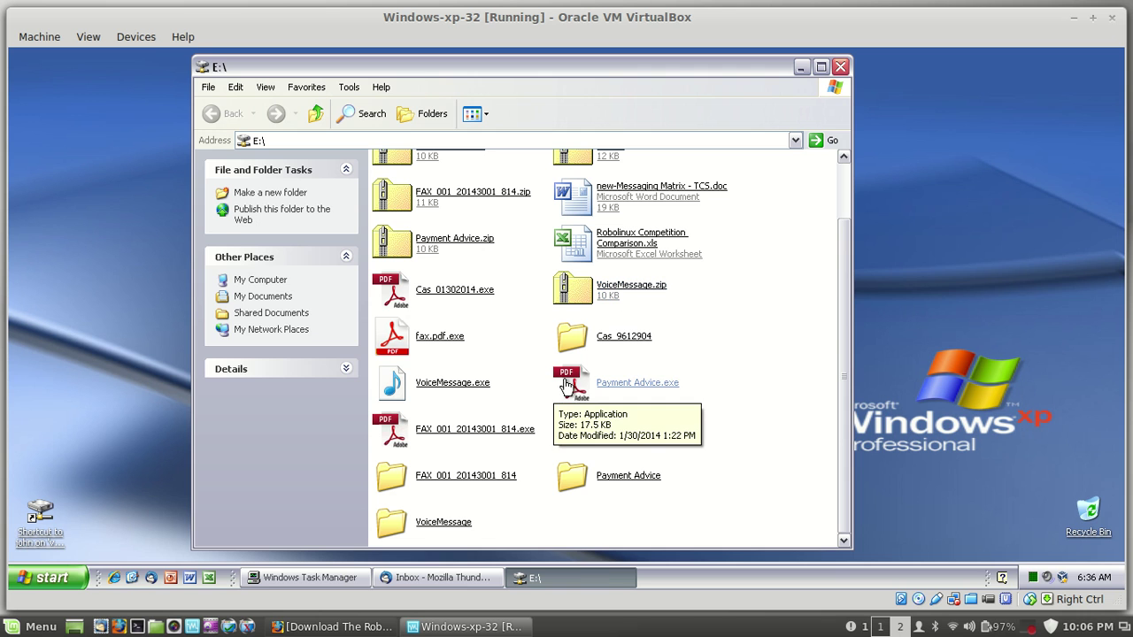
click(567, 382)
click(429, 296)
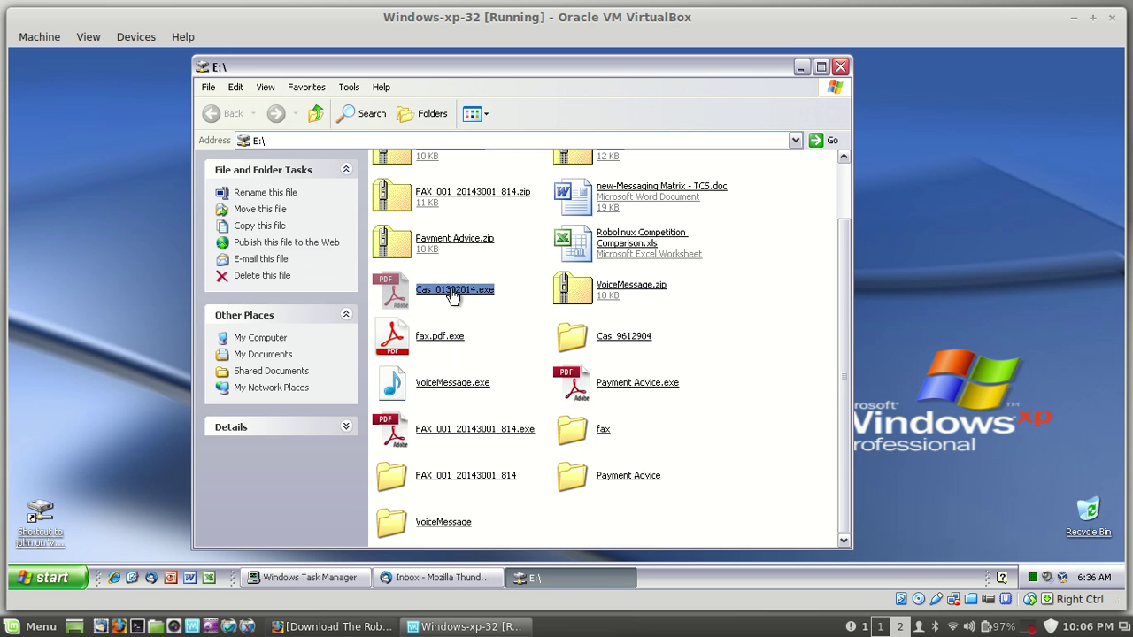
click(589, 379)
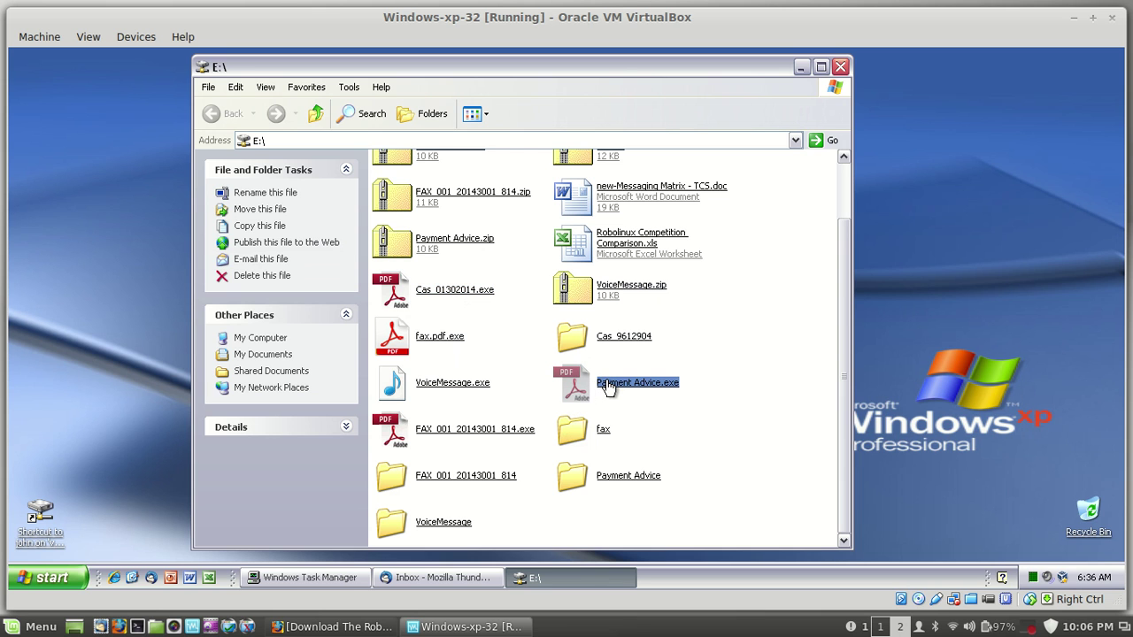
click(500, 422)
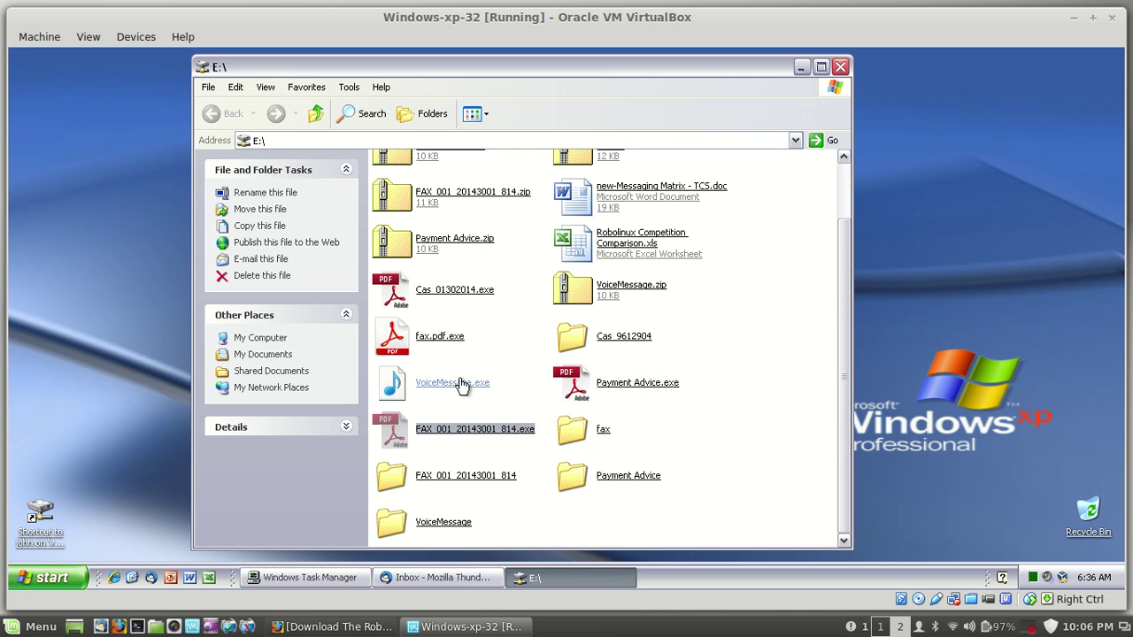
Step: Close the E: window, recheck the performance graphs and process list in Windows Task Manager, and close it
click(839, 68)
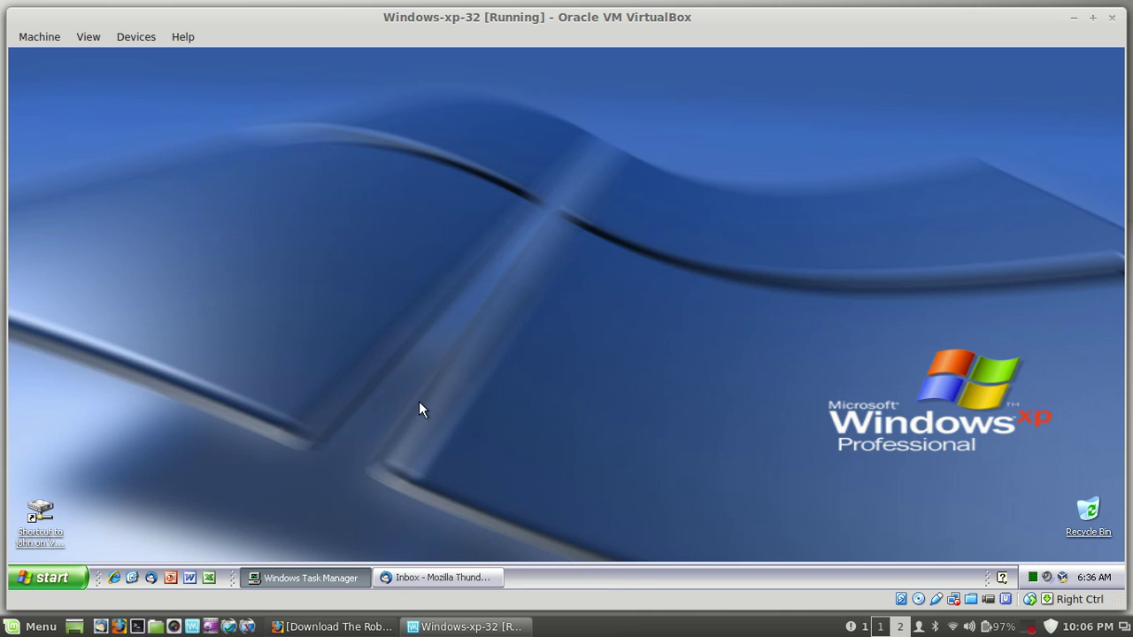
click(266, 577)
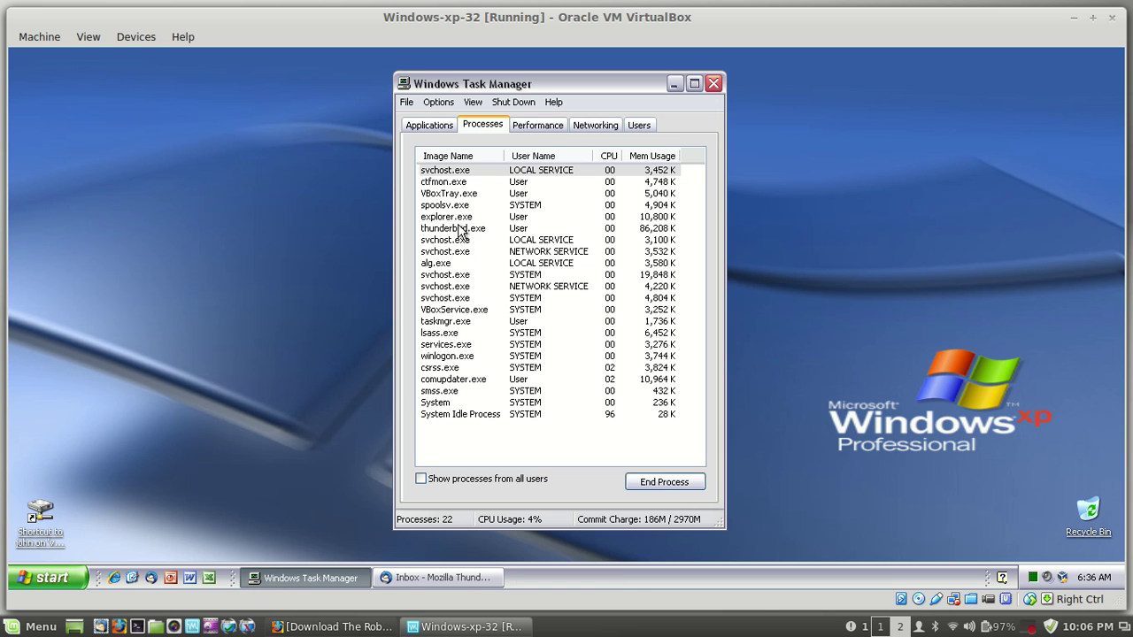
click(529, 124)
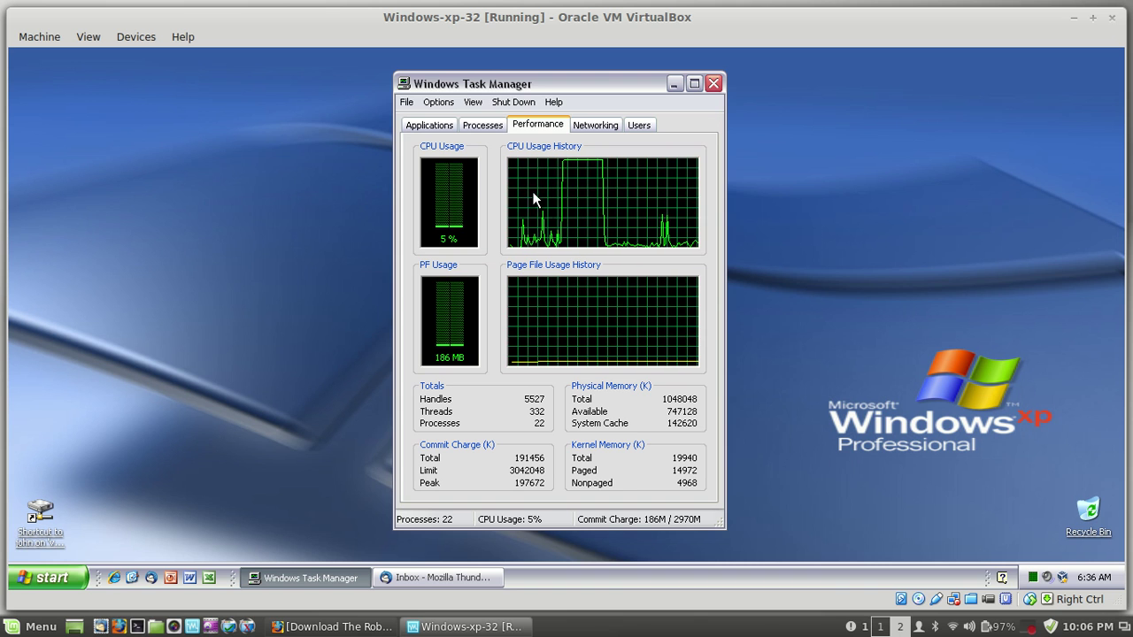
click(487, 127)
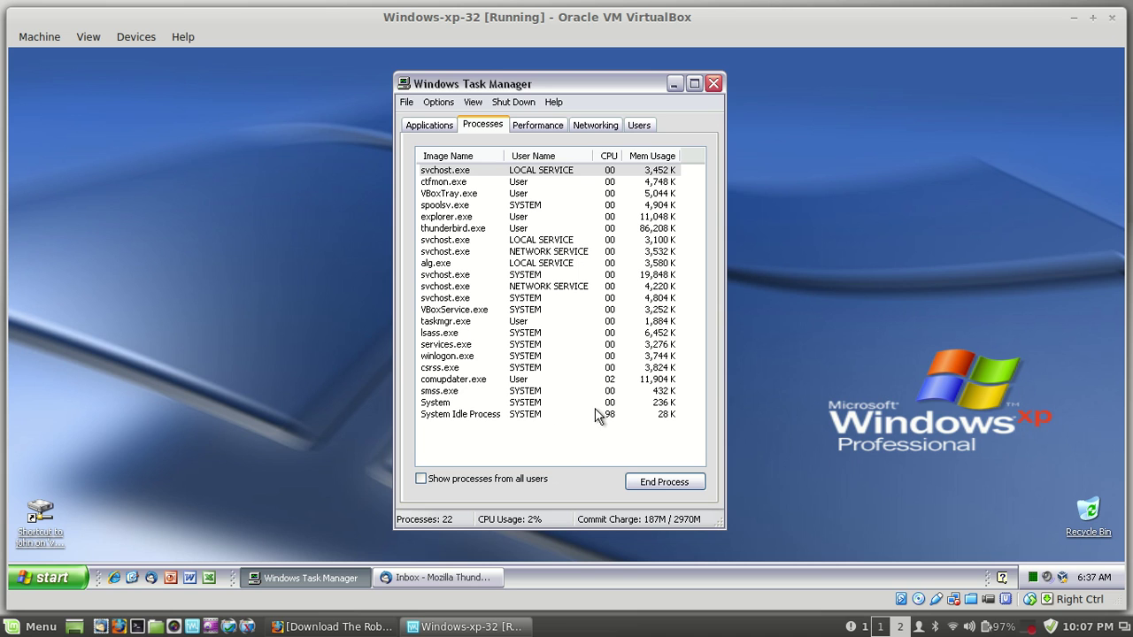
click(714, 83)
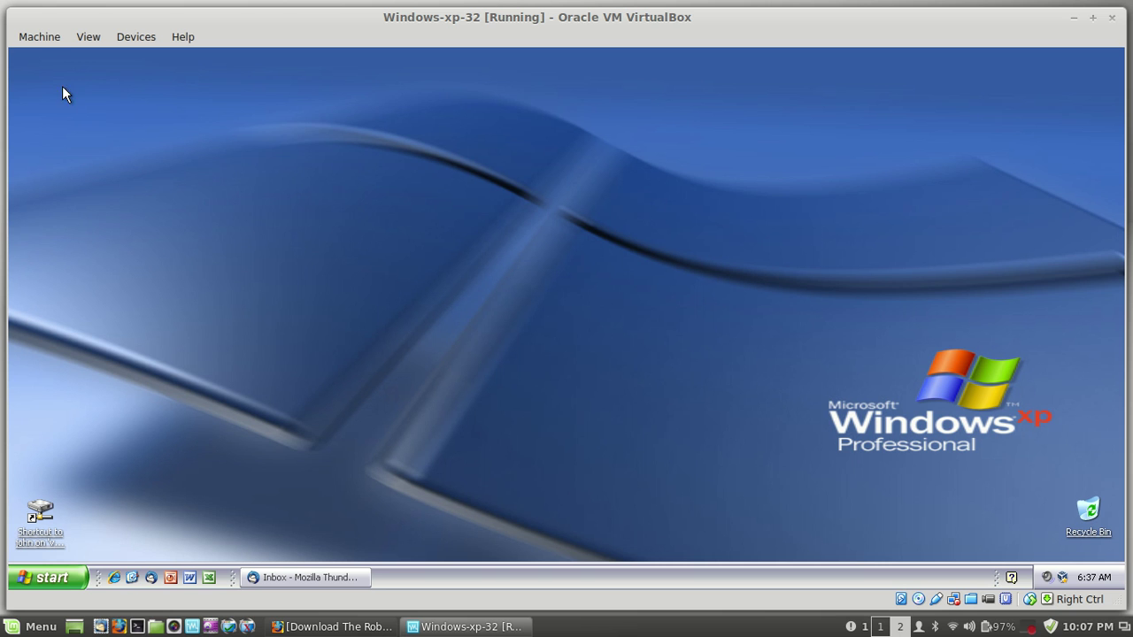
Step: Close the Windows-xp-32 virtual machine with the Power off the machine option
click(39, 37)
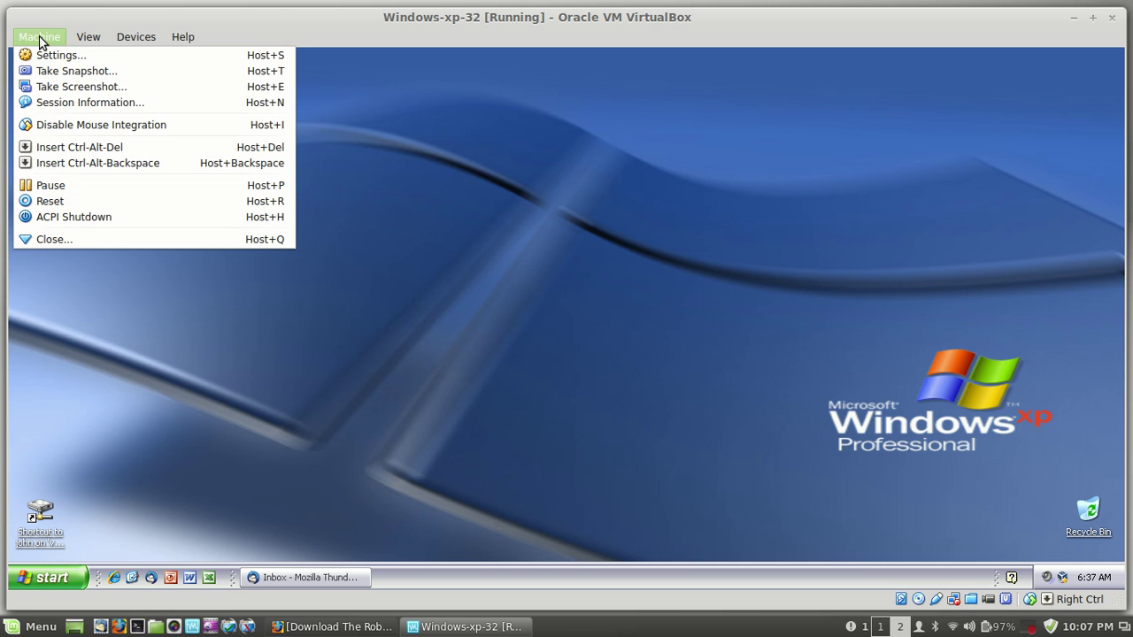
click(60, 244)
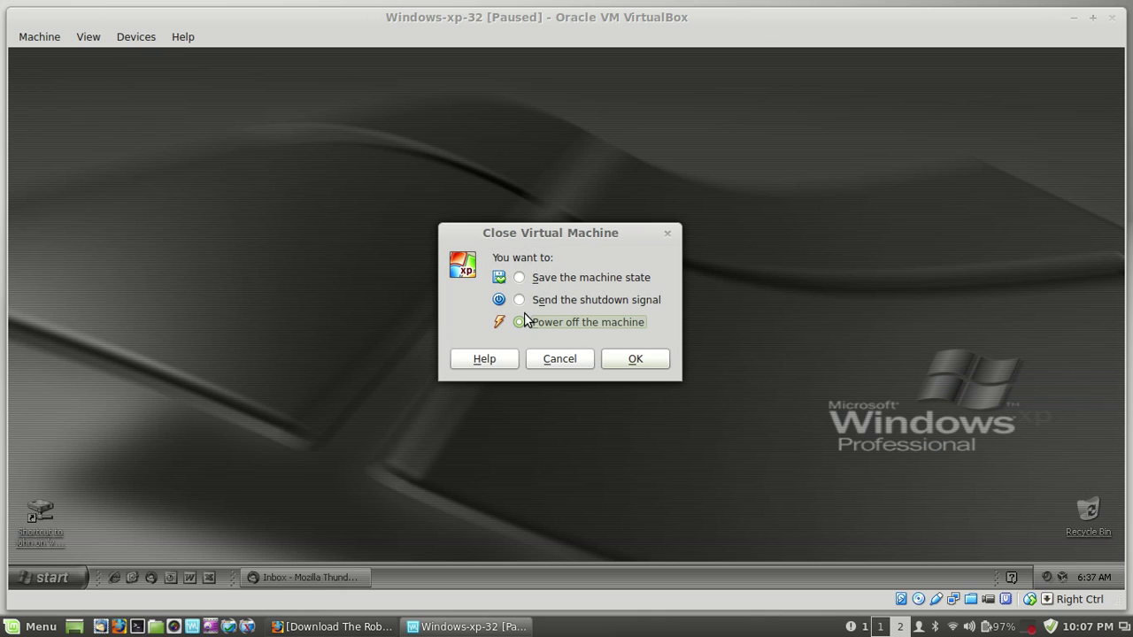
click(639, 358)
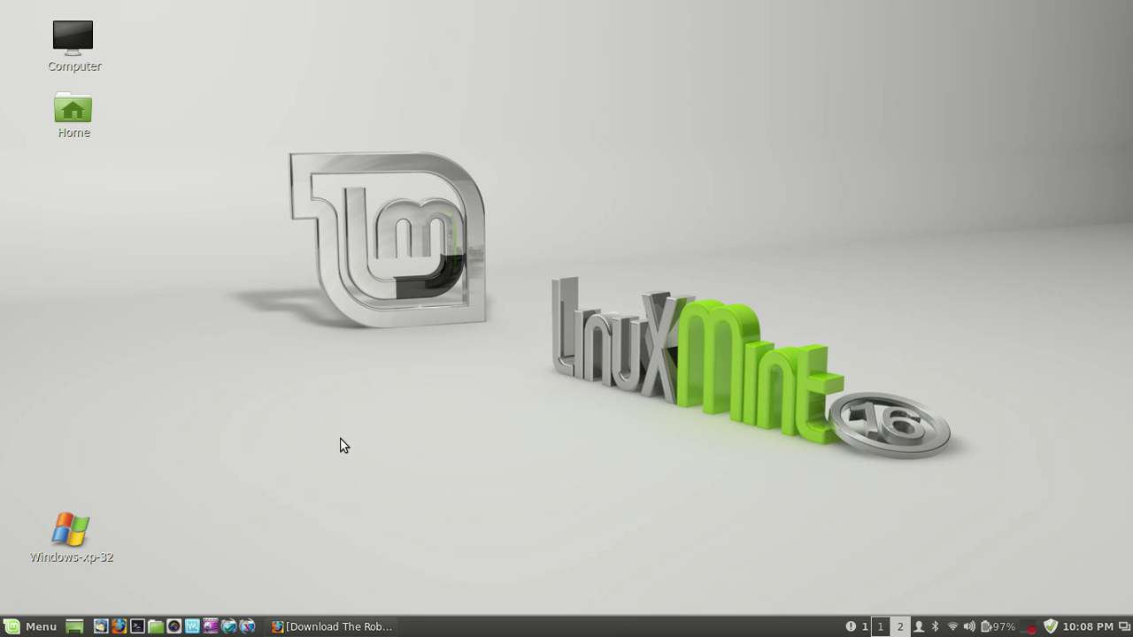
Step: Restore the Windows virtual machine and the shared Windows VM data folder with Robolinux tools 6b and 6c
click(35, 628)
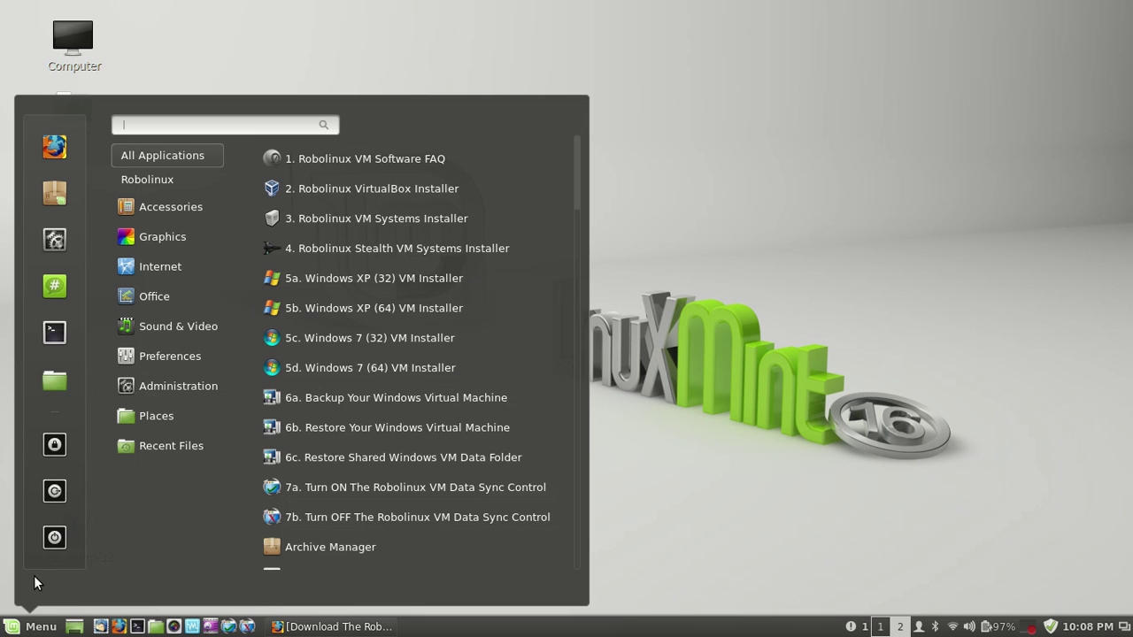
click(538, 428)
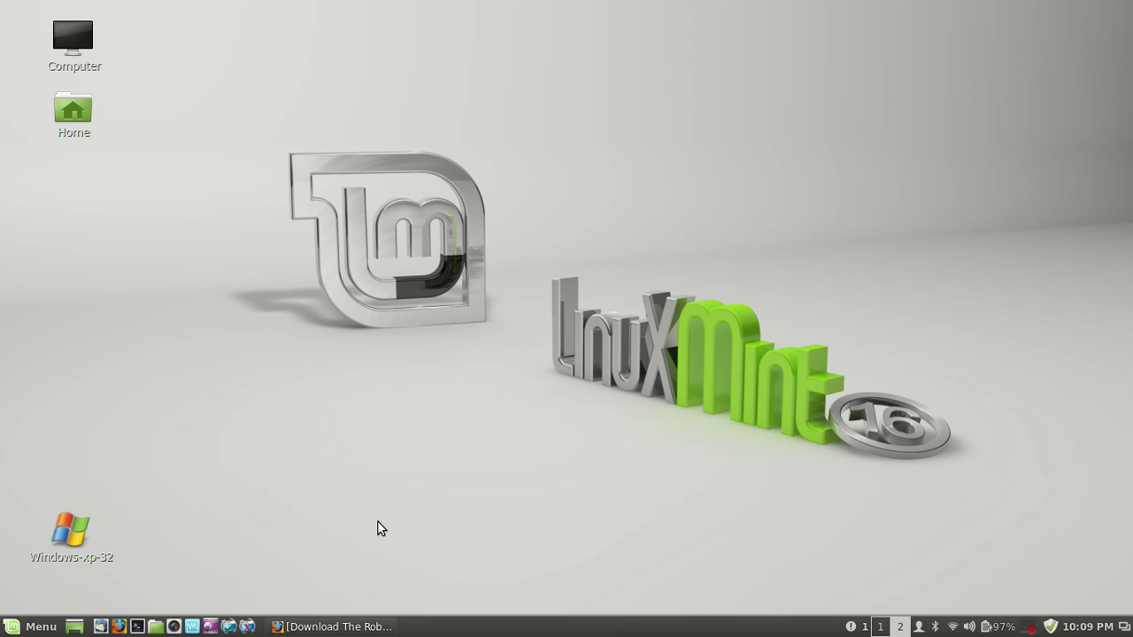
click(36, 626)
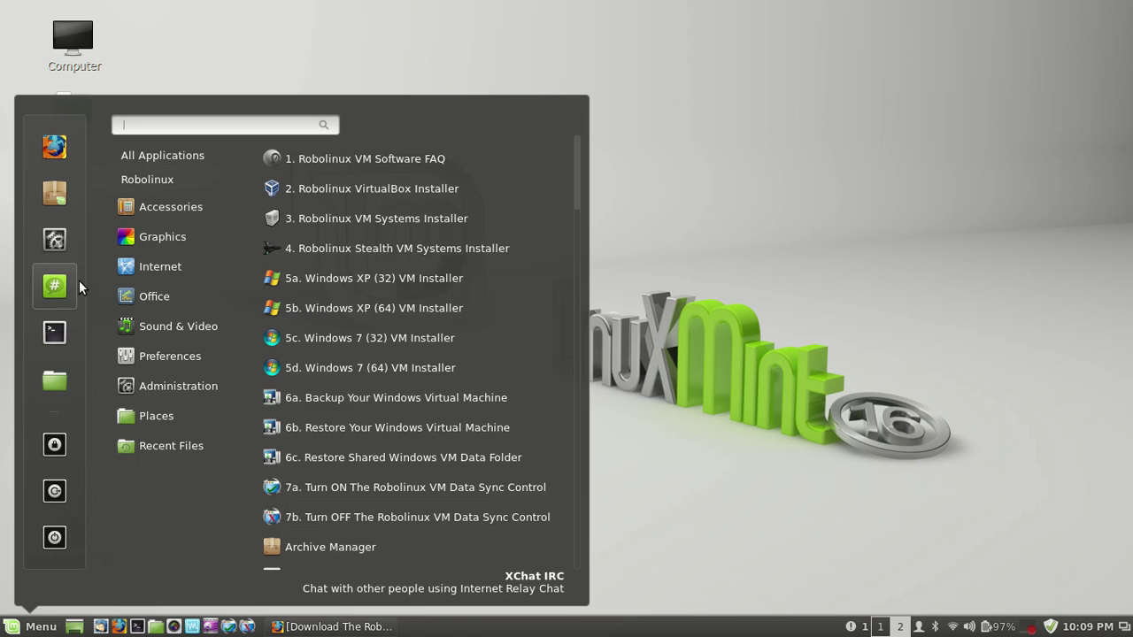
mouse_move(151, 181)
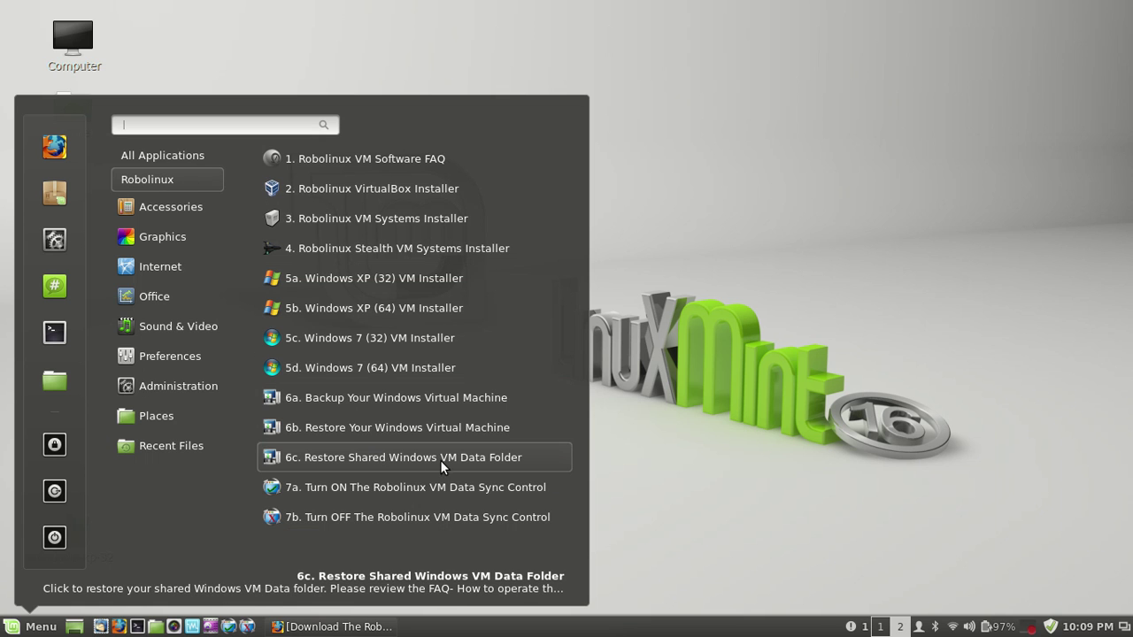
click(529, 457)
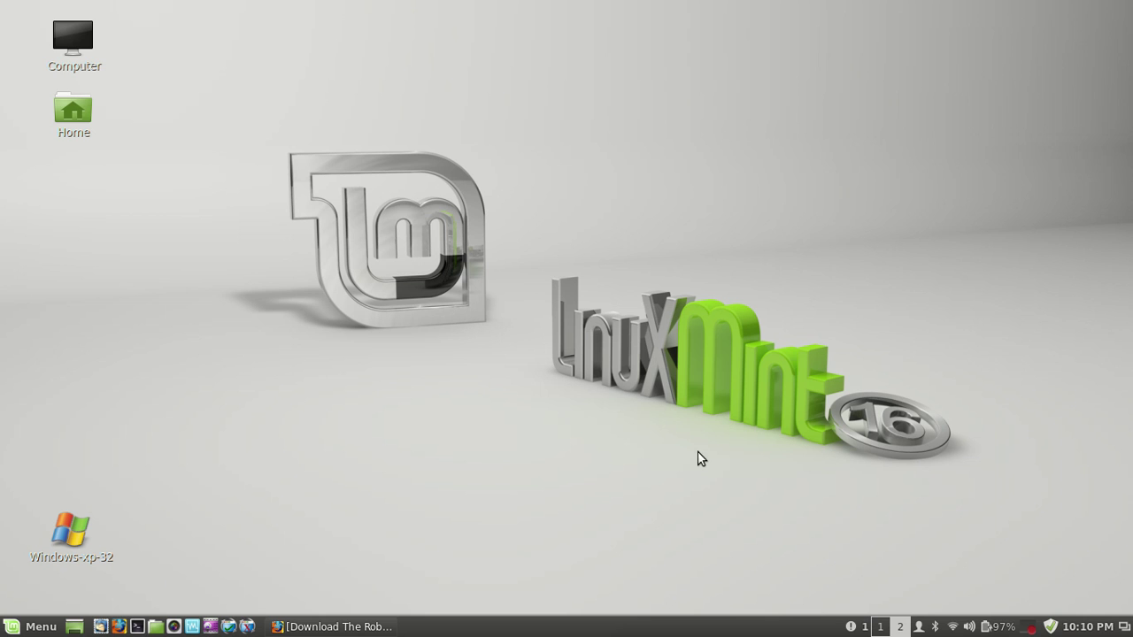
Step: Start the Windows-xp-32 virtual machine and open its E: drive shortcut
double_click(59, 529)
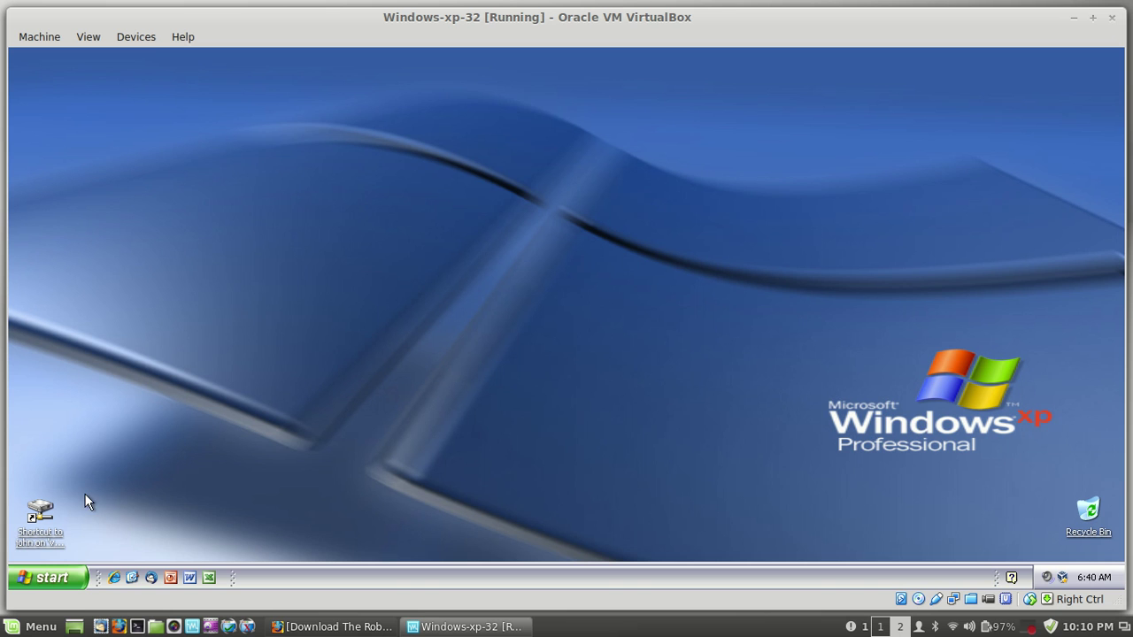
double_click(40, 508)
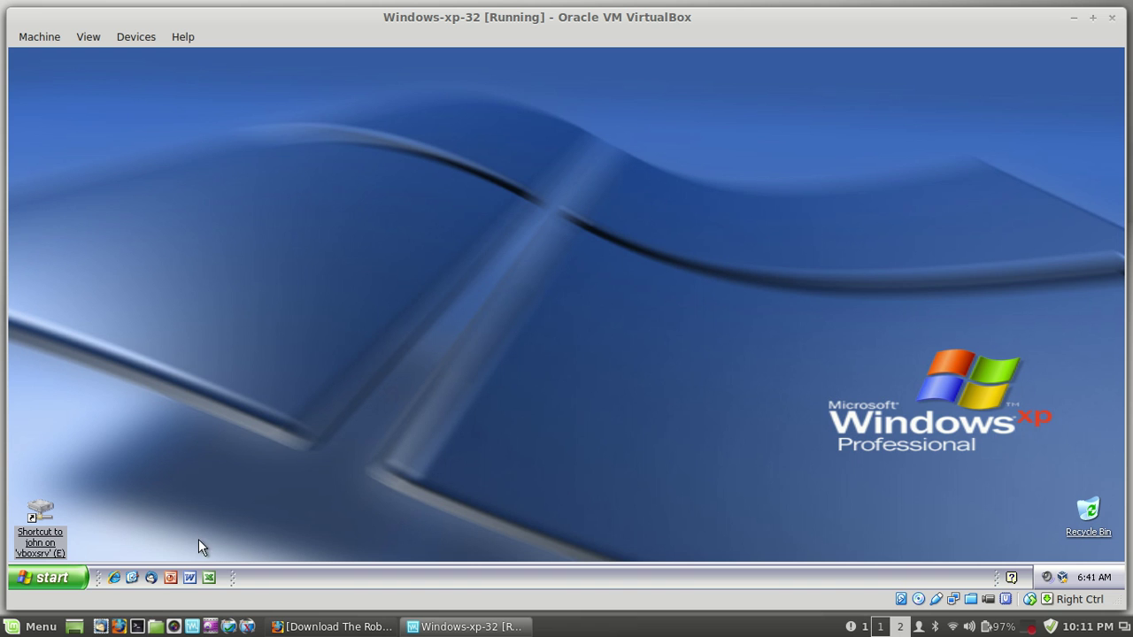
Step: Start Microsoft Excel in the virtual machine and open Robolinux Competition Comparison.xls from the E: drive
click(206, 577)
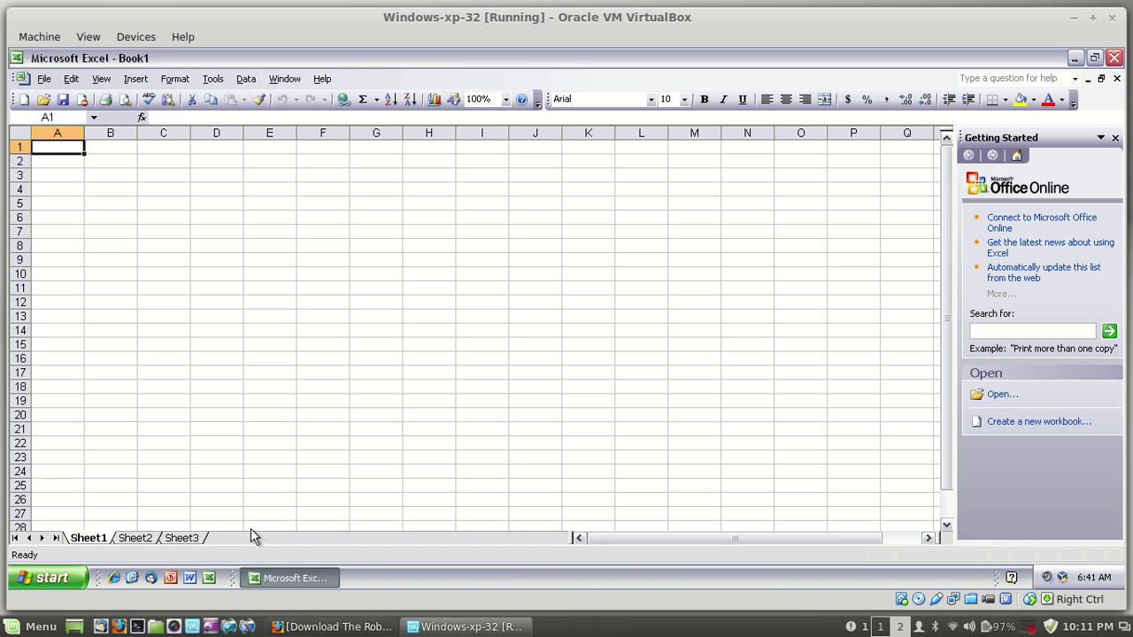
click(44, 79)
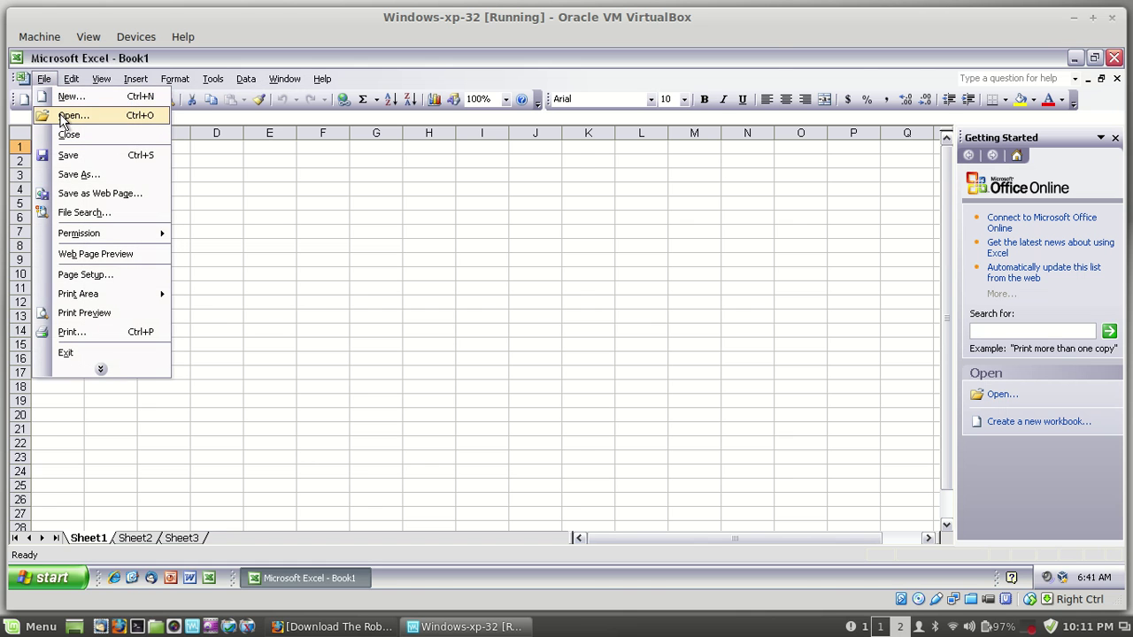
click(63, 115)
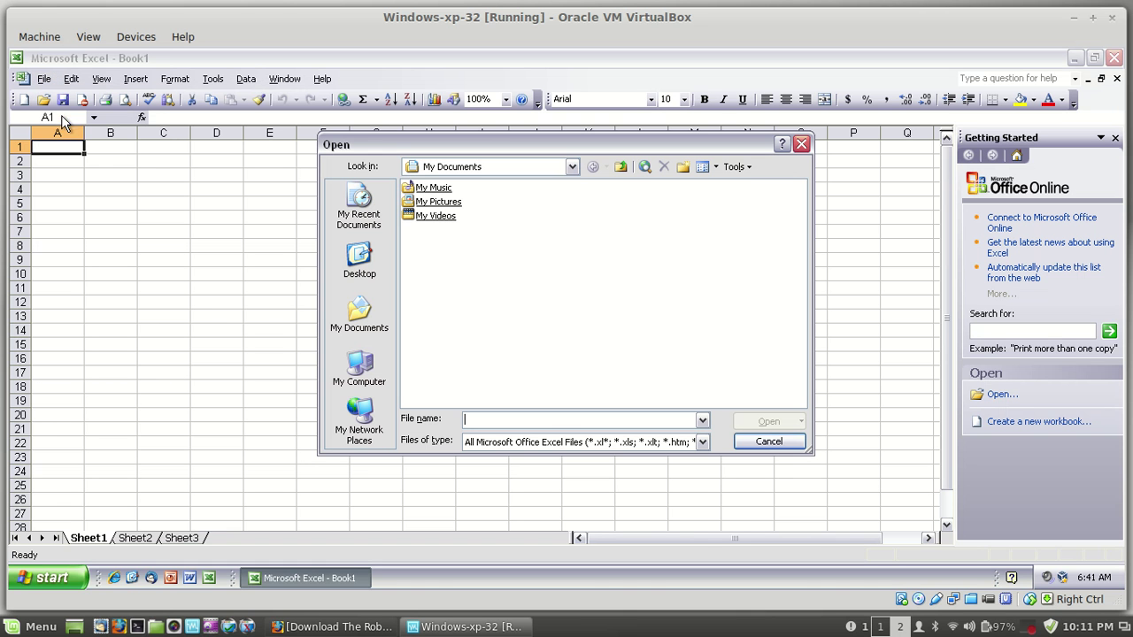
click(571, 168)
click(525, 261)
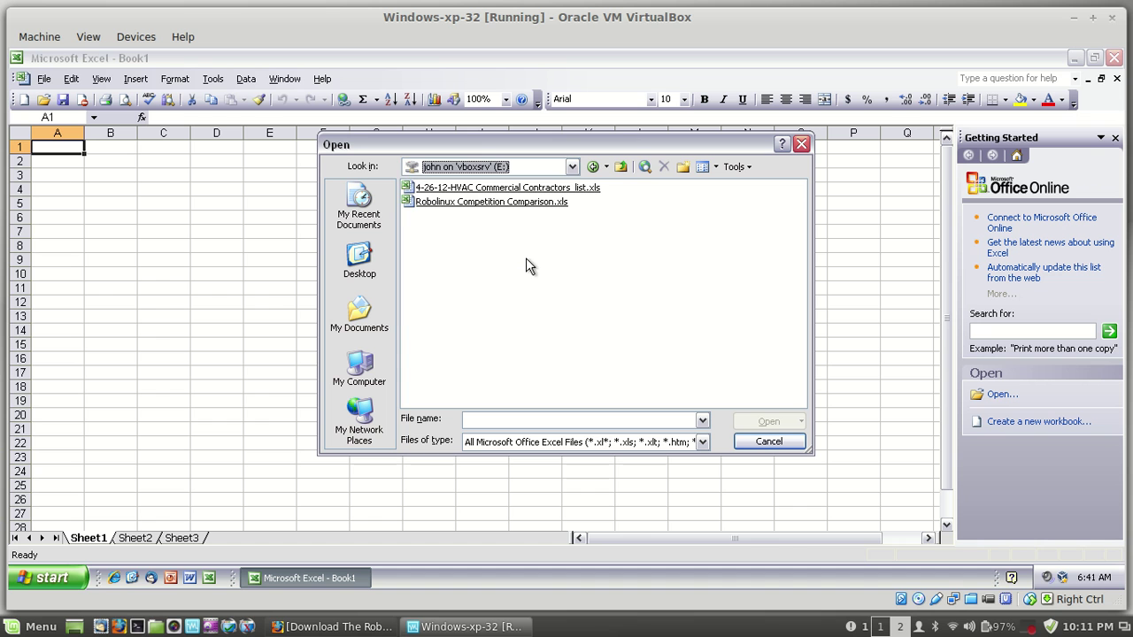
click(549, 204)
double_click(547, 205)
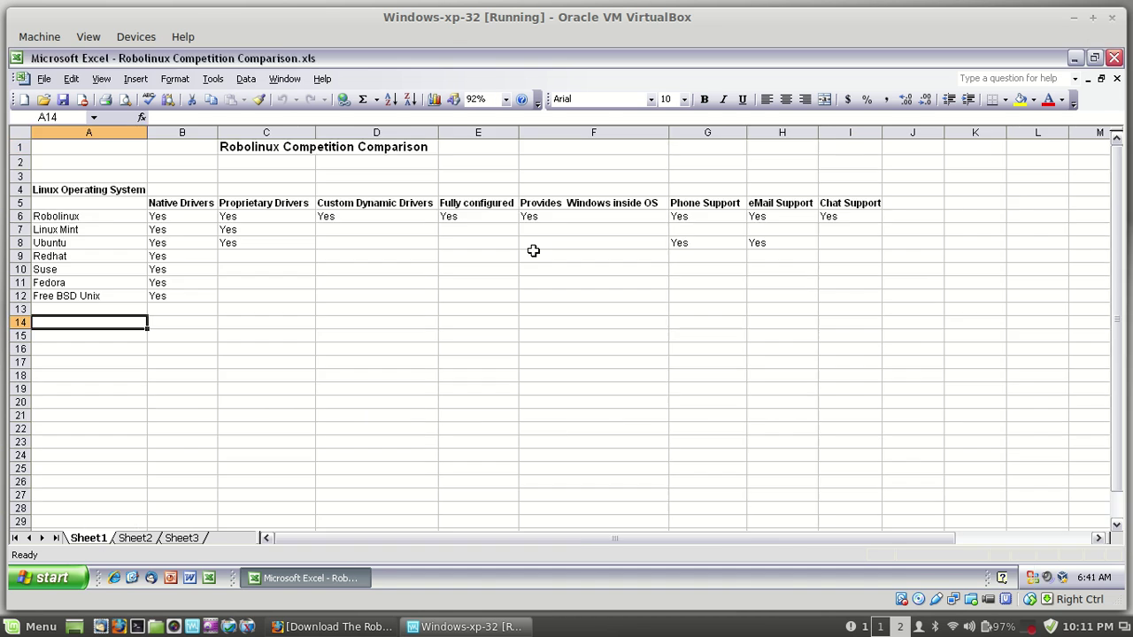
Step: Reduce the Excel window's size and examine the performance graphs and process list in Windows Task Manager
click(1094, 57)
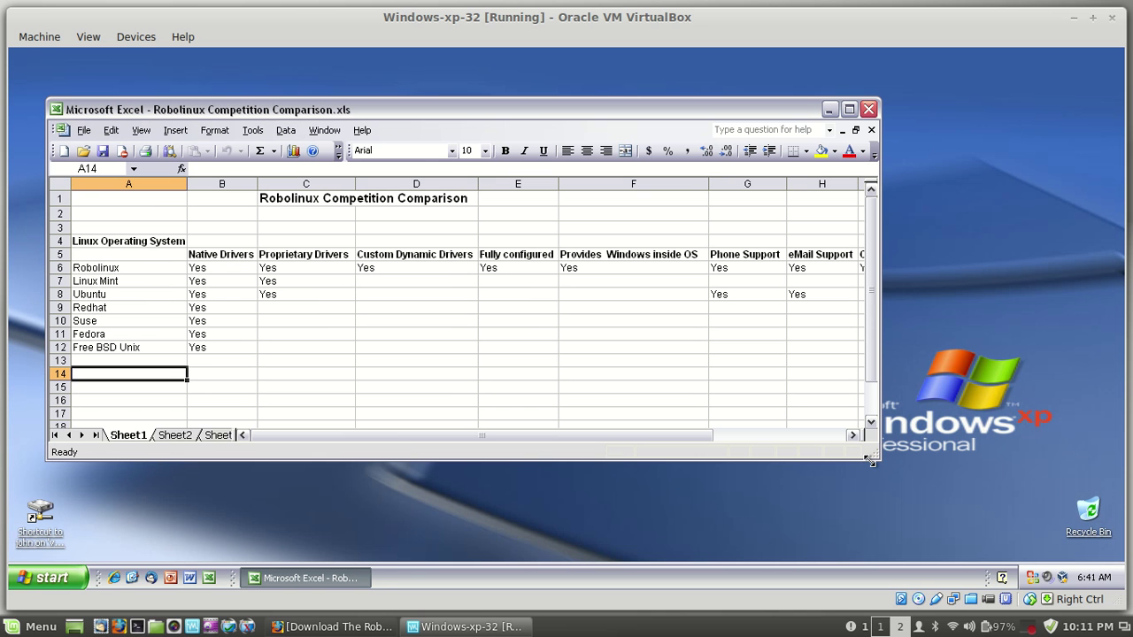
drag(870, 459, 736, 537)
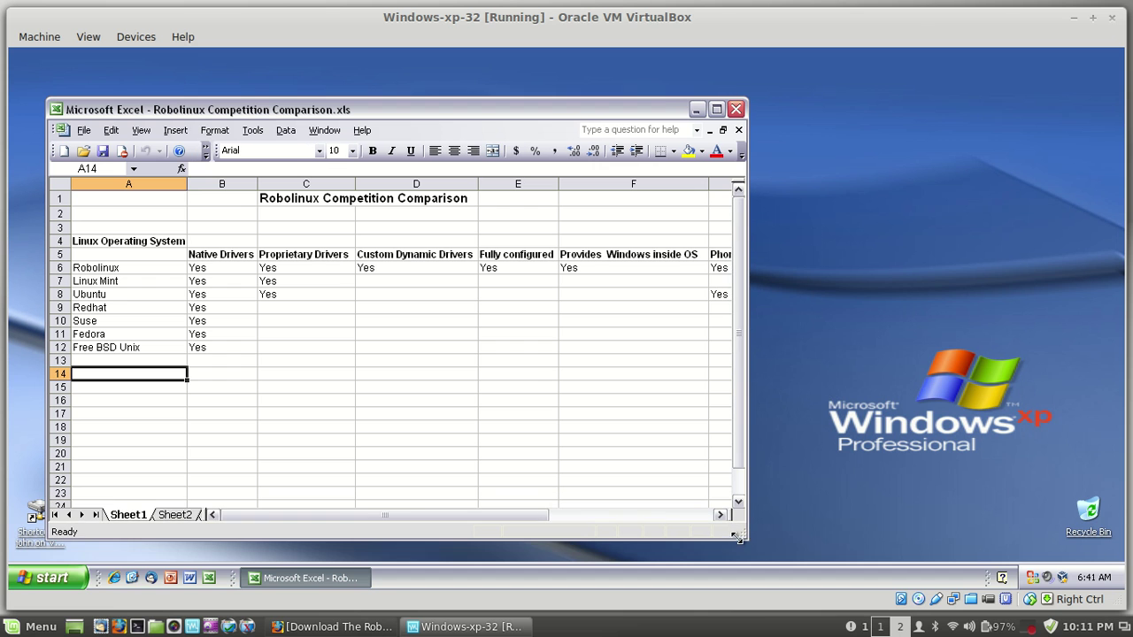
right_click(427, 577)
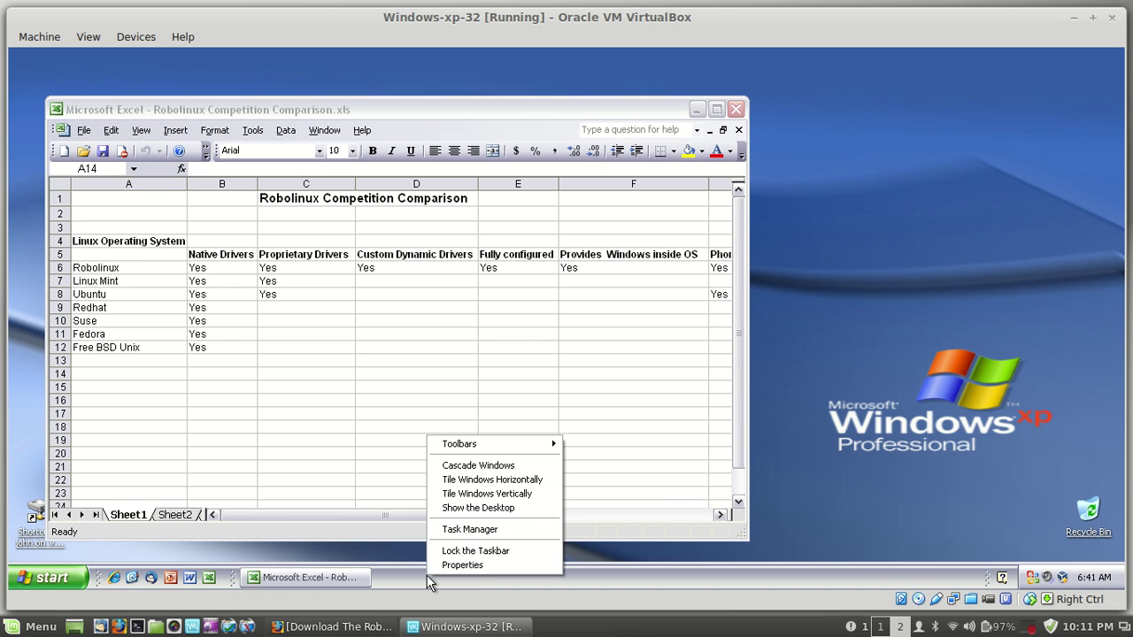
click(469, 529)
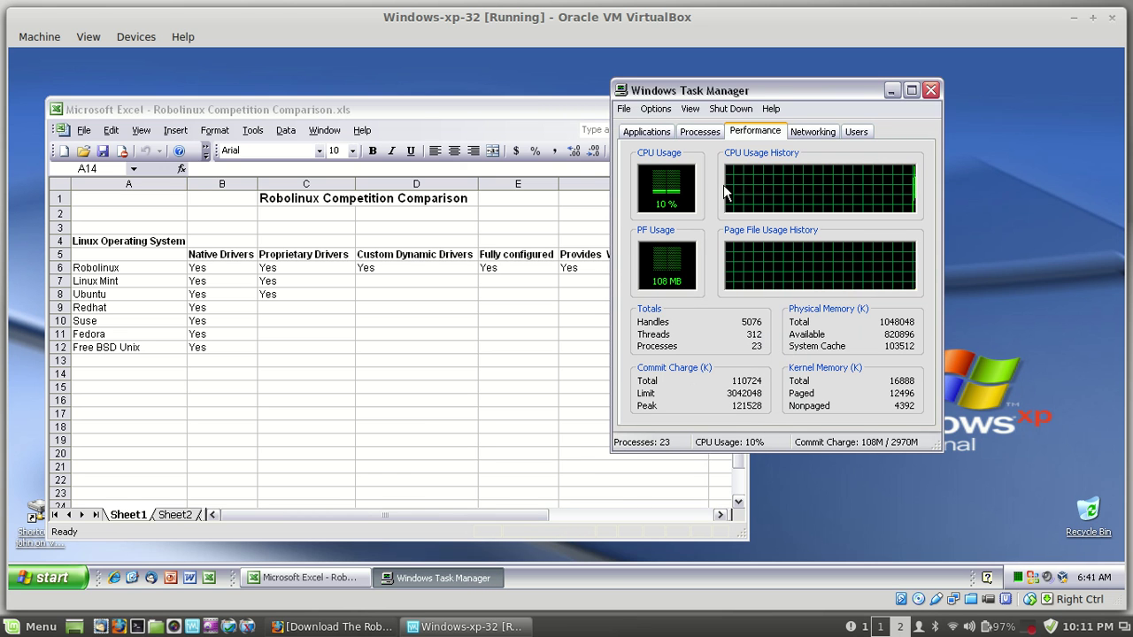
drag(772, 92, 762, 95)
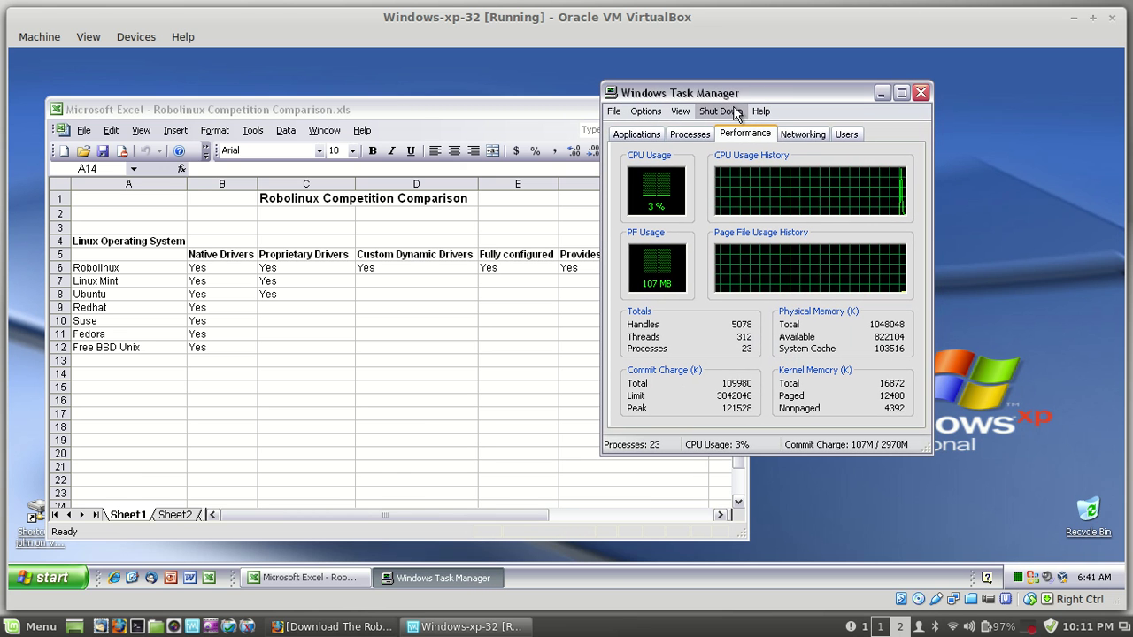
click(694, 135)
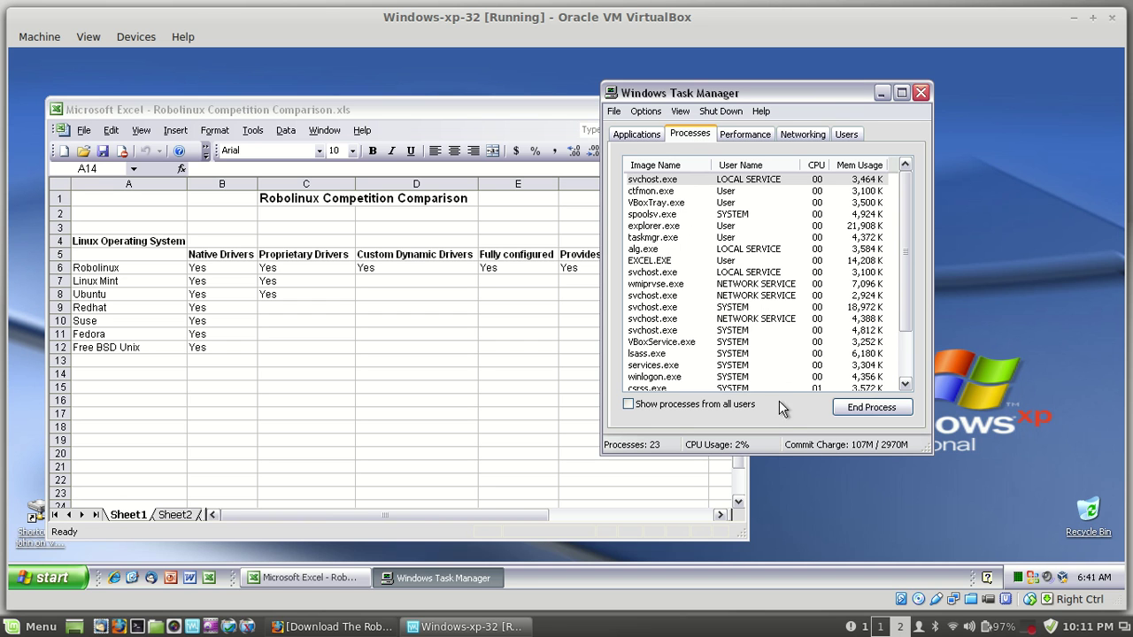
Step: Move the Excel window clear of Task Manager and close it
click(396, 111)
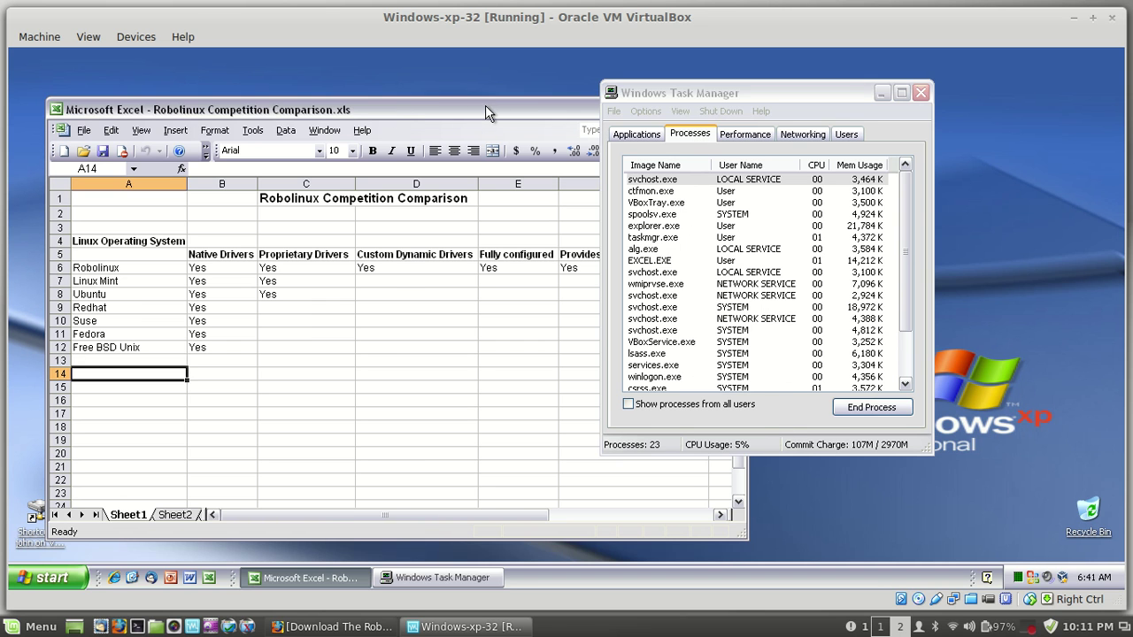
drag(486, 110, 337, 111)
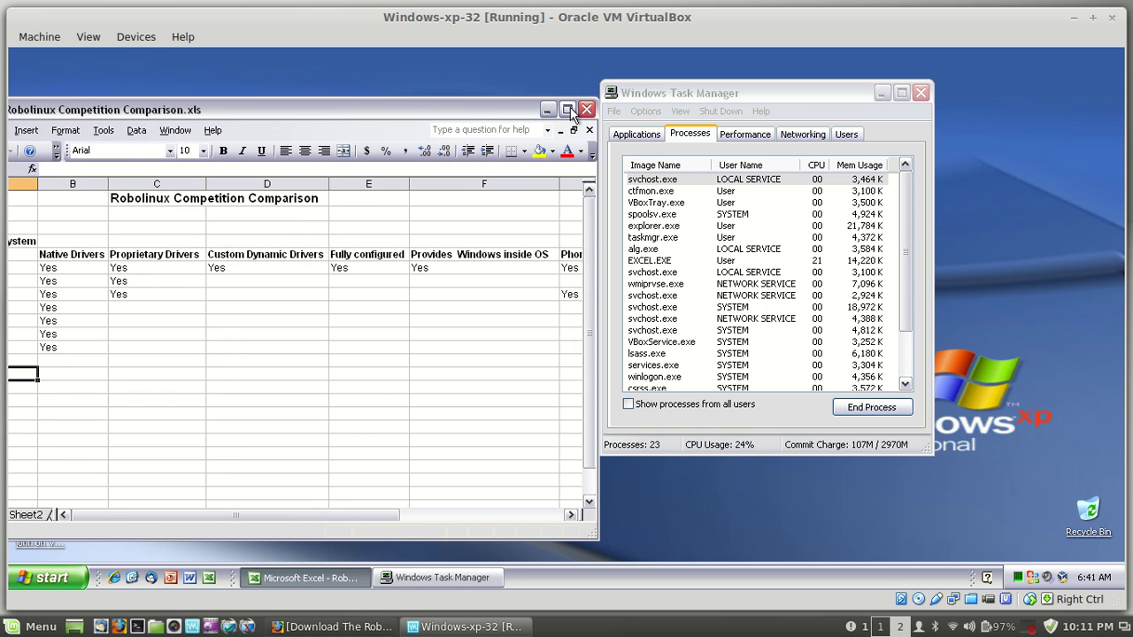
click(587, 109)
Step: Enlarge Task Manager to examine all processes and the CPU usage history, and switch to desktop workspace 1
drag(662, 95, 479, 93)
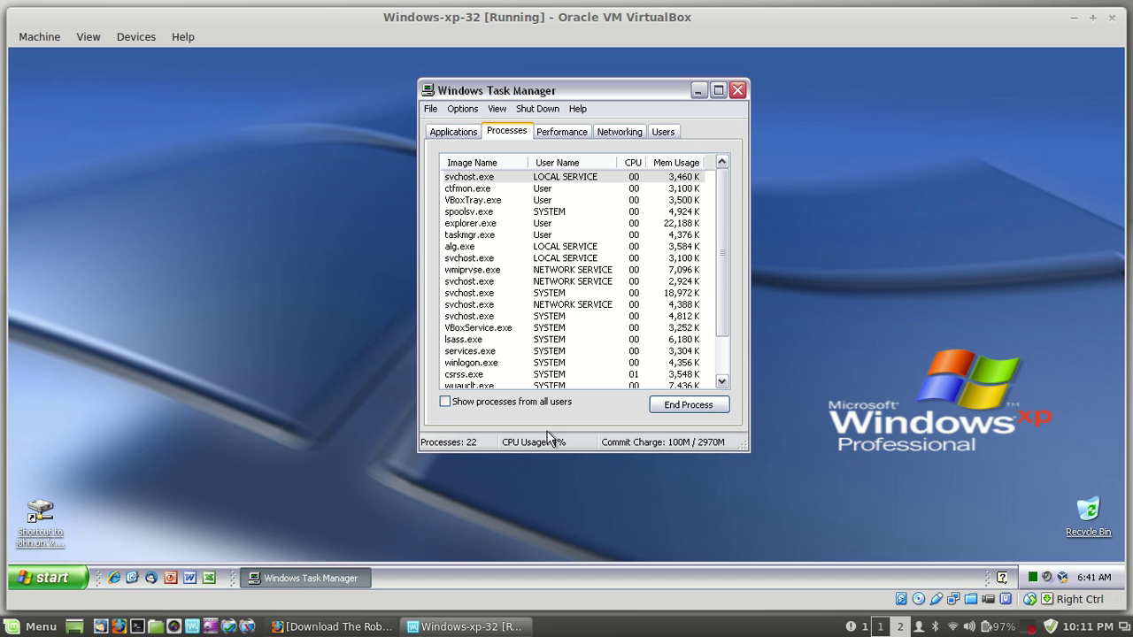
drag(545, 452, 544, 504)
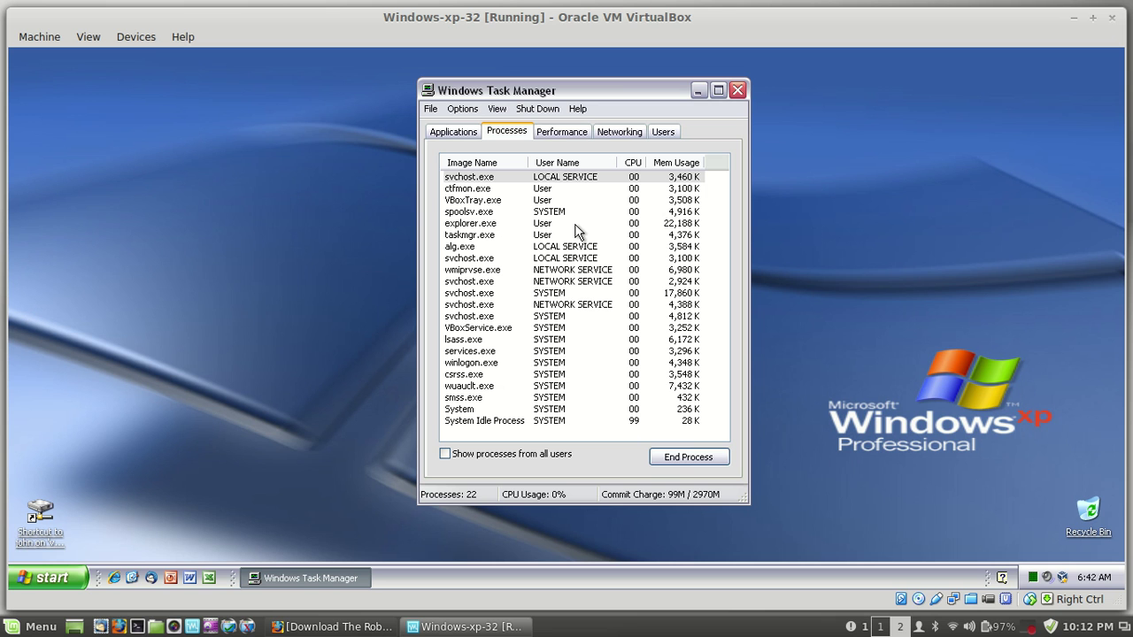
click(547, 135)
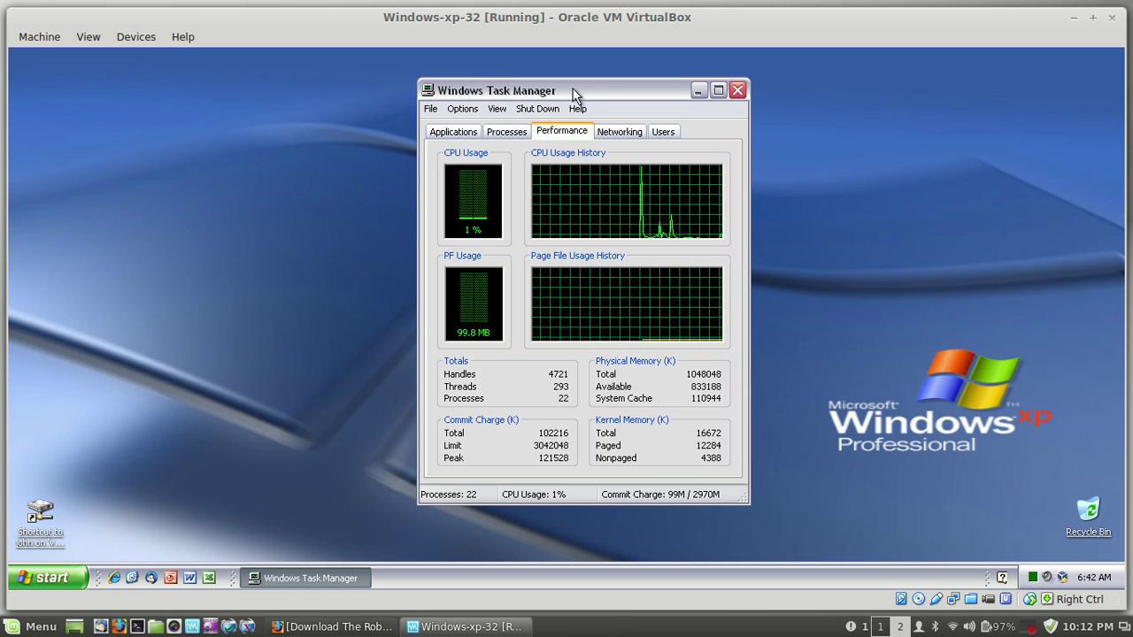
drag(572, 92, 563, 100)
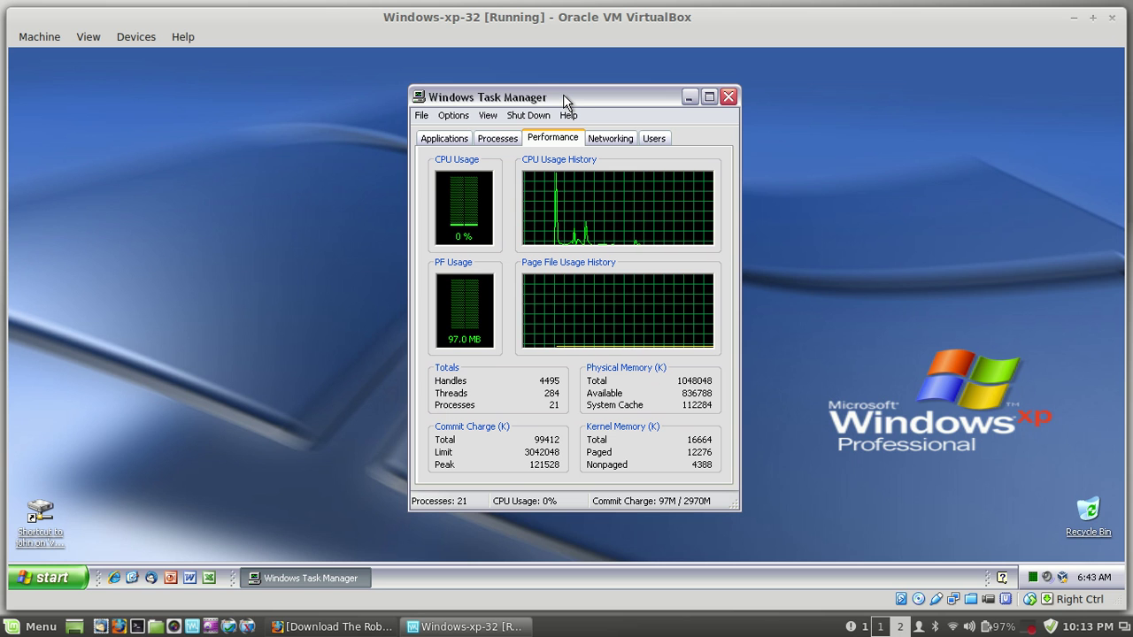
click(880, 627)
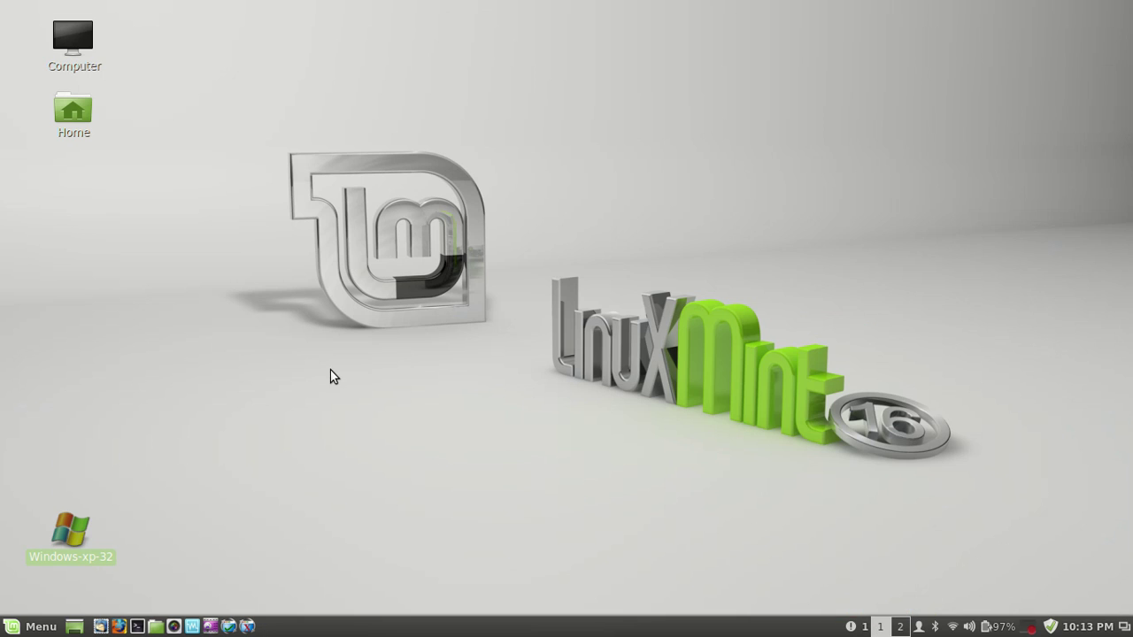